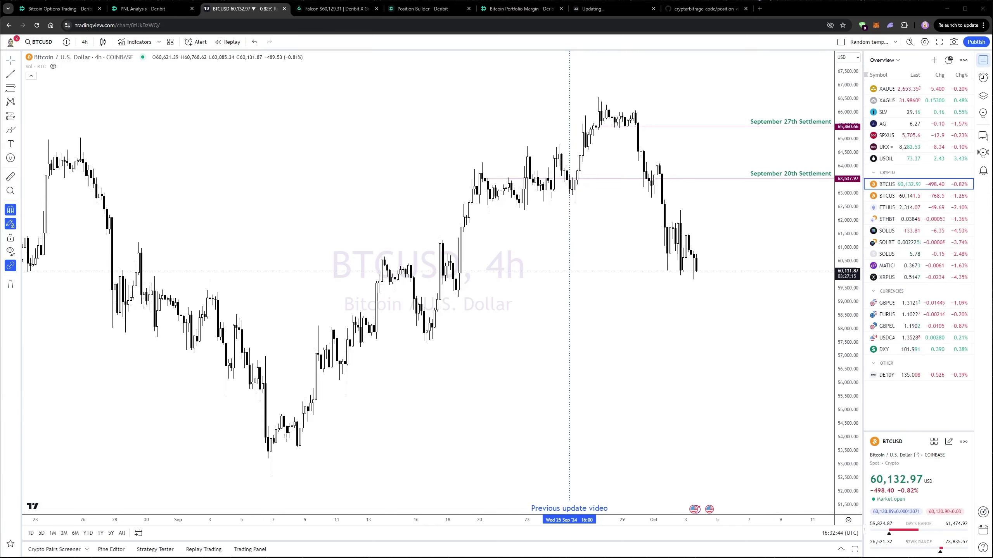
click(58, 9)
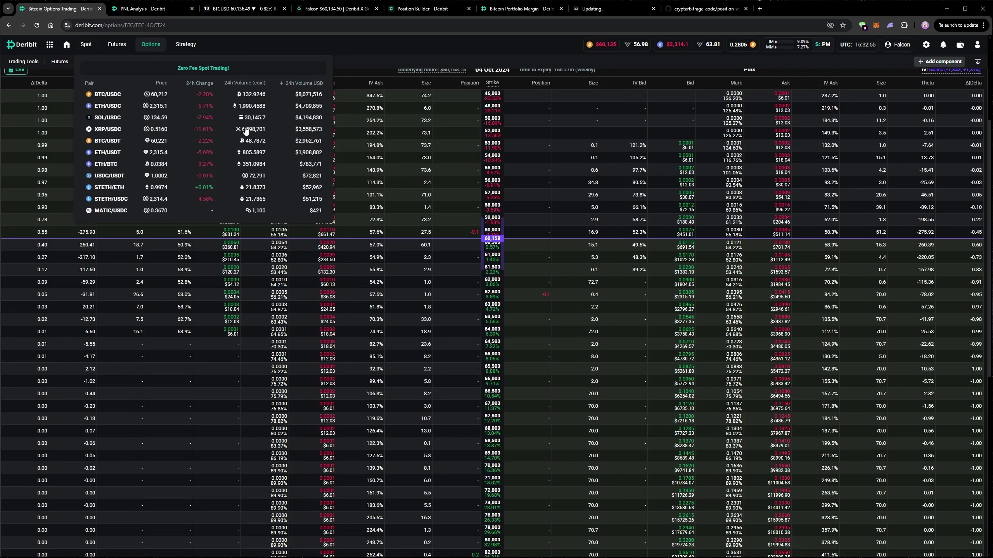
mouse_move(745, 50)
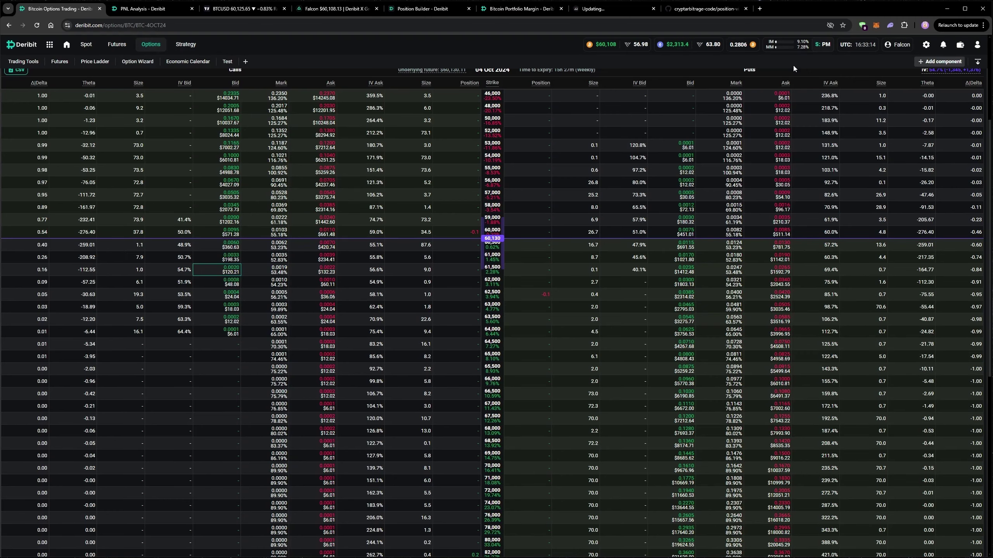
scroll(773, 169, down, 6)
scroll(773, 169, down, 3)
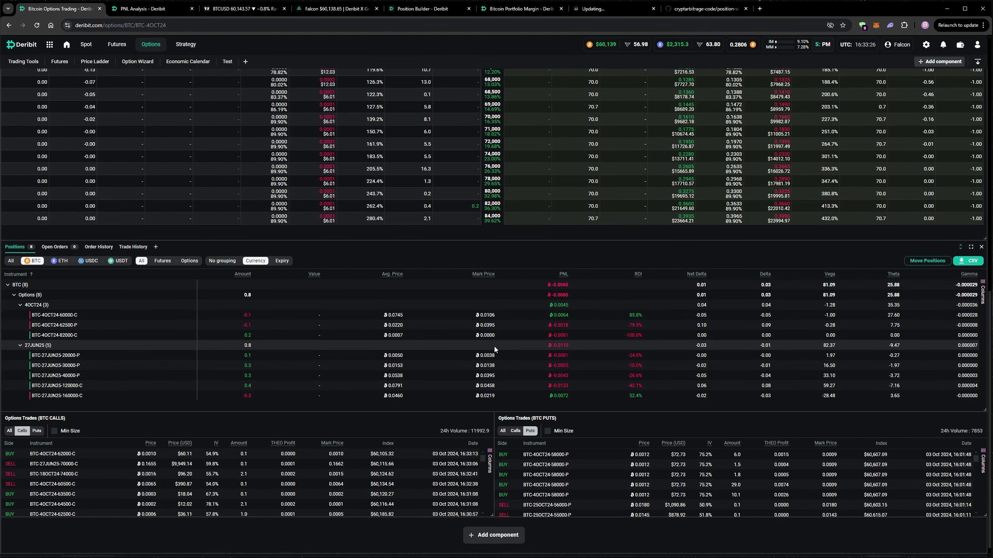
scroll(495, 353, up, 3)
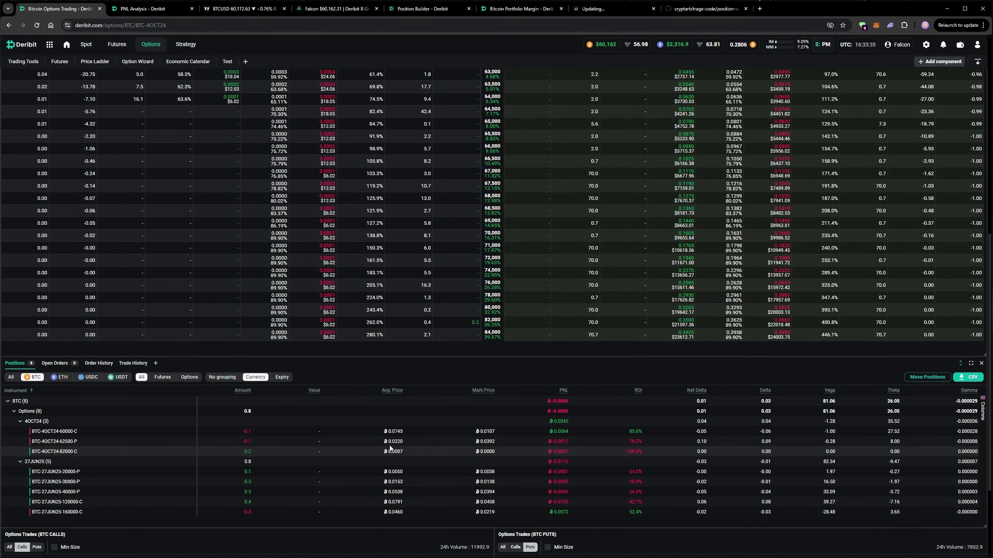
scroll(422, 489, up, 1)
scroll(422, 488, up, 8)
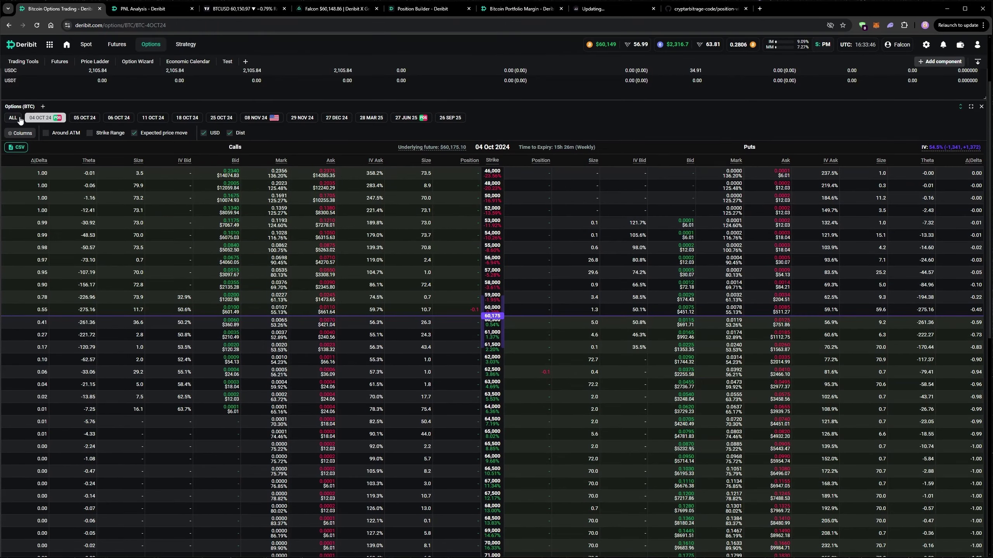
Step: Browse the BTC option chains across all expiries, then bring up the Greeks.live positions view
click(14, 119)
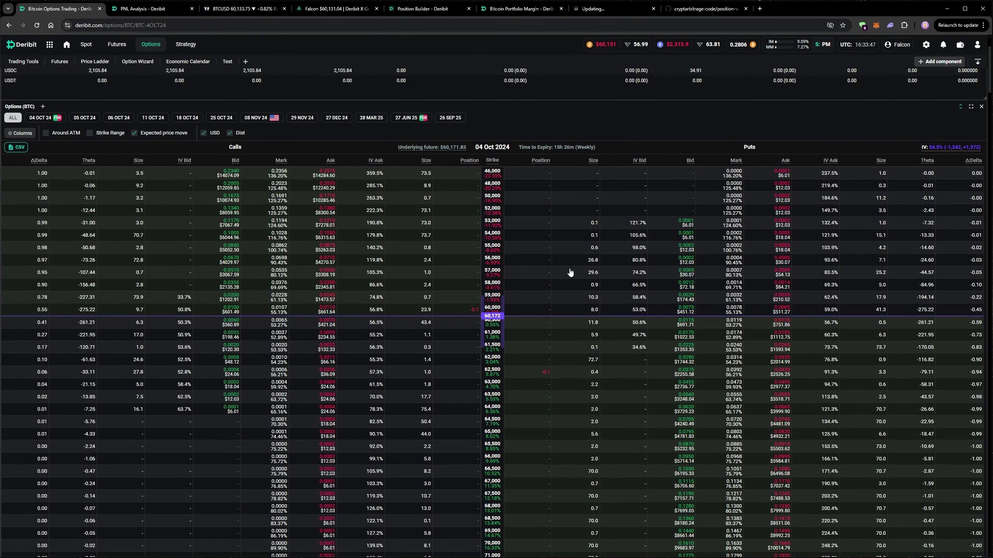
scroll(574, 270, down, 7)
scroll(574, 270, down, 15)
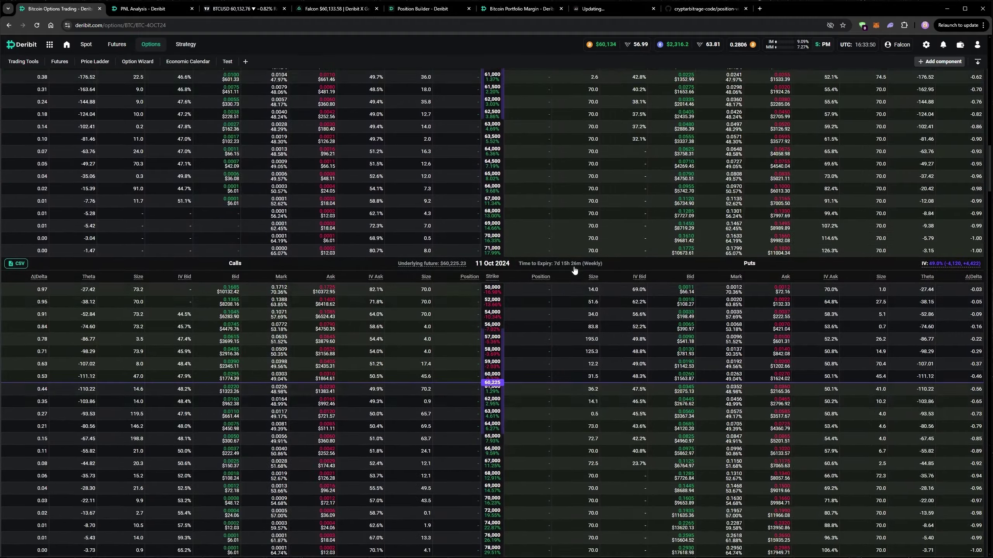
scroll(574, 270, down, 20)
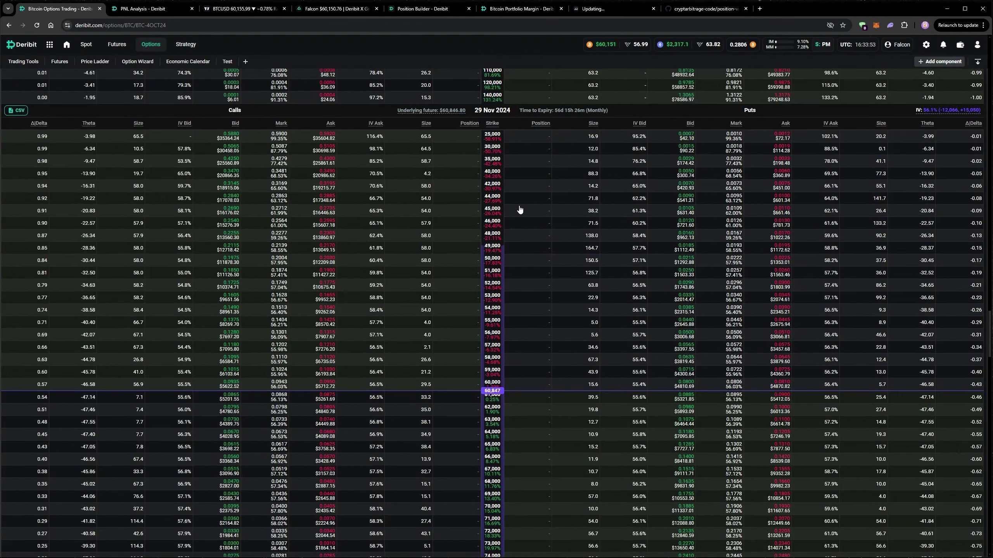
scroll(516, 244, down, 10)
scroll(517, 244, down, 20)
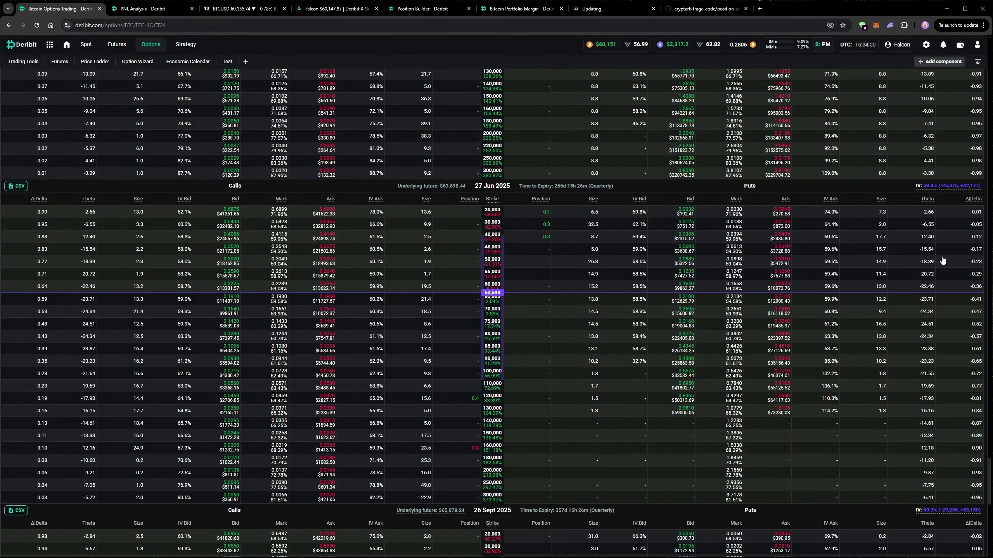
scroll(192, 128, up, 1)
key(Home)
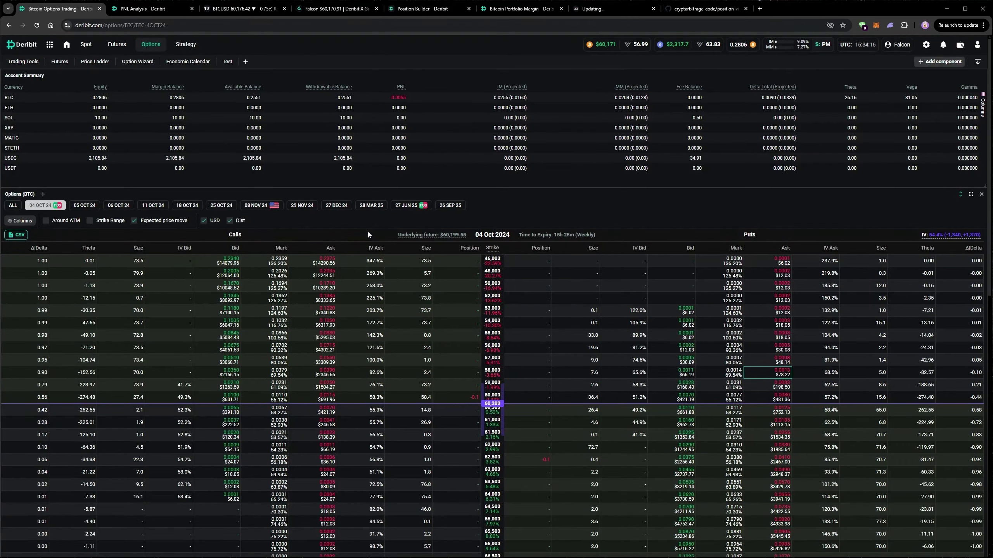
click(338, 13)
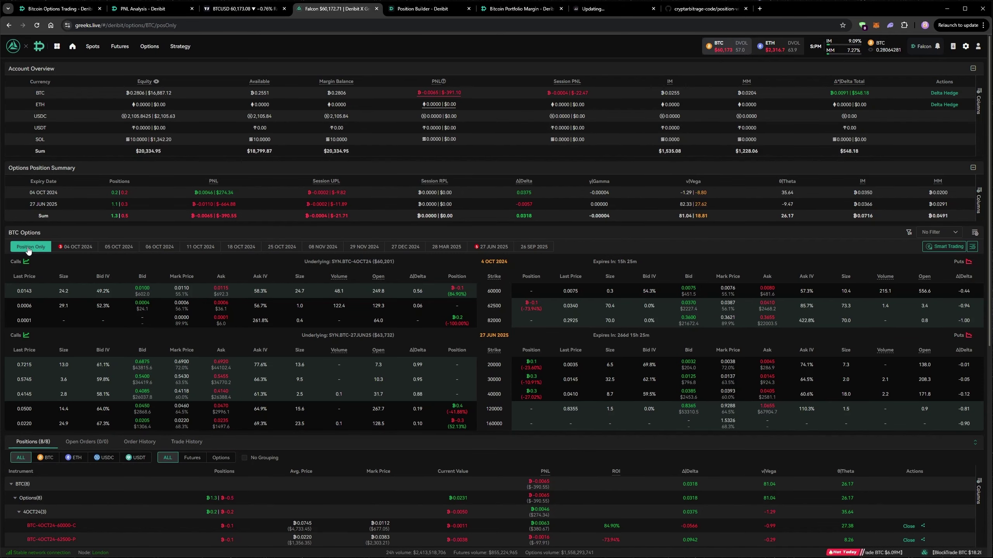
click(75, 247)
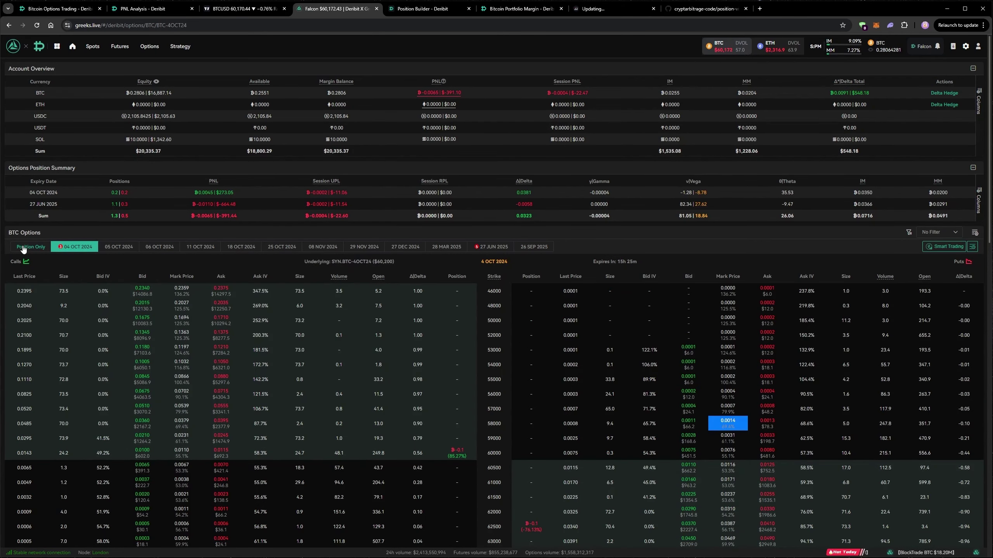
click(24, 247)
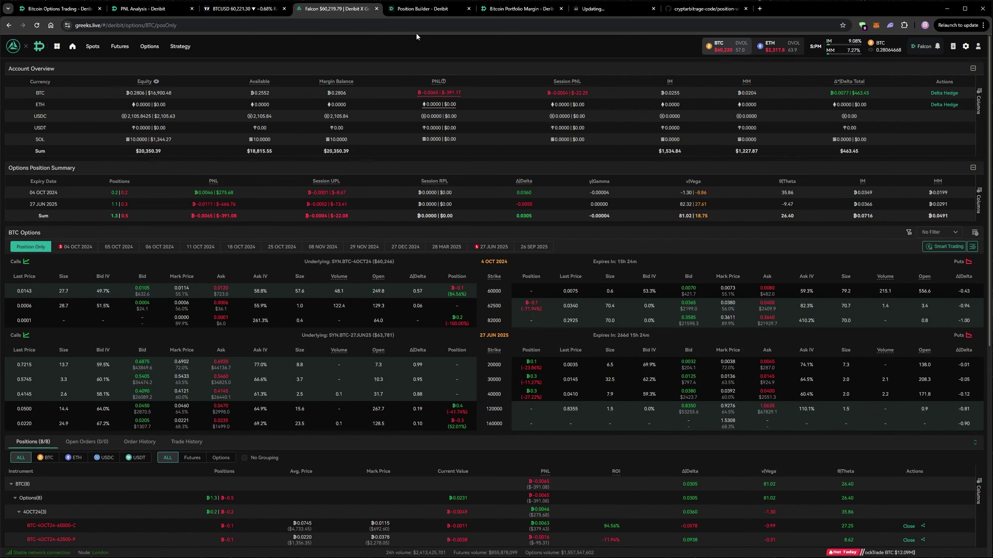
Step: Open Deribit's Position Builder from the tools menu and scroll to the simulated PNL chart and portfolio
click(416, 12)
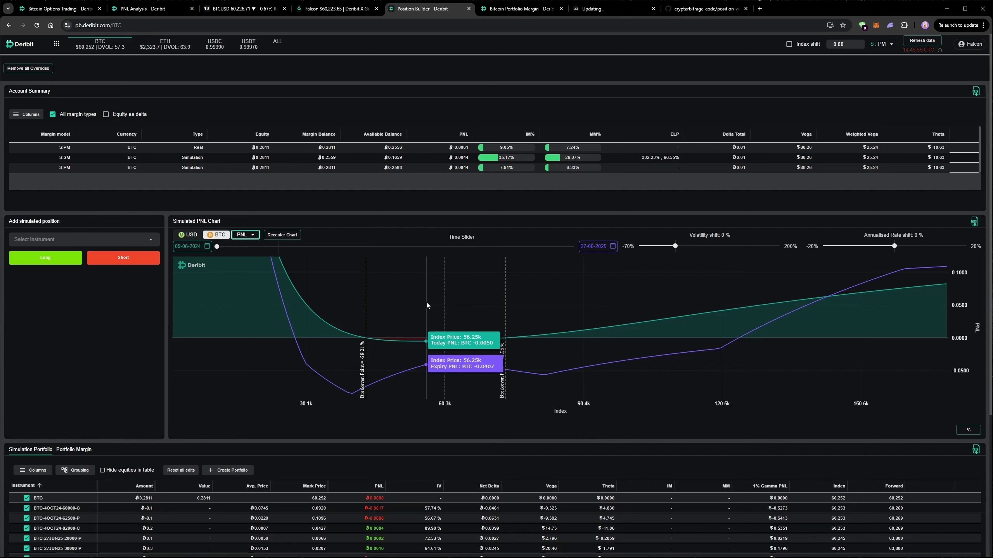
click(52, 8)
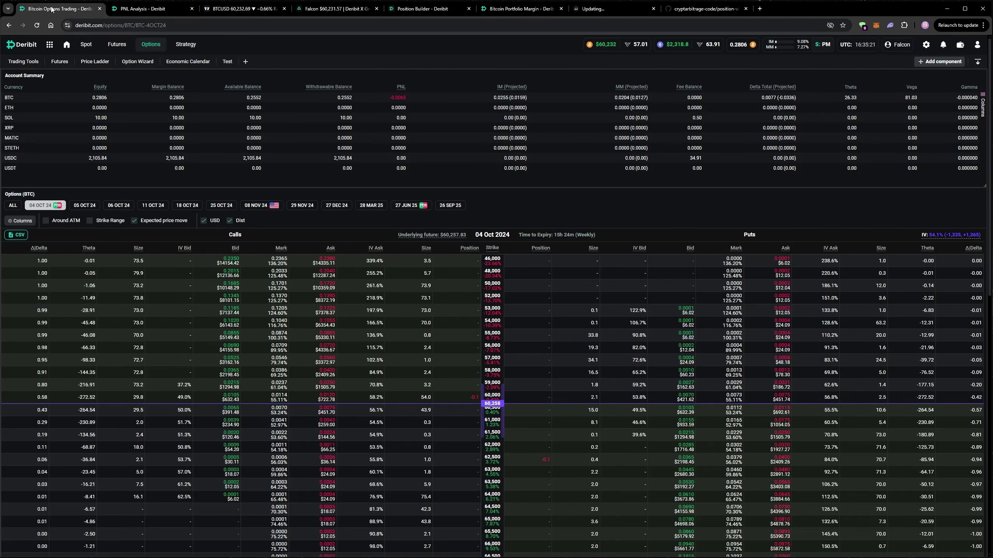
click(49, 44)
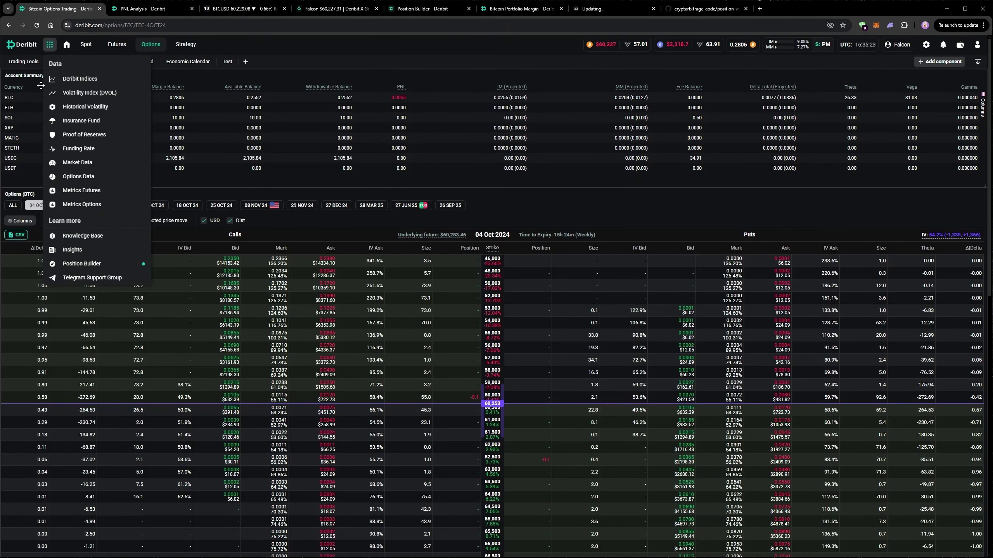
click(96, 265)
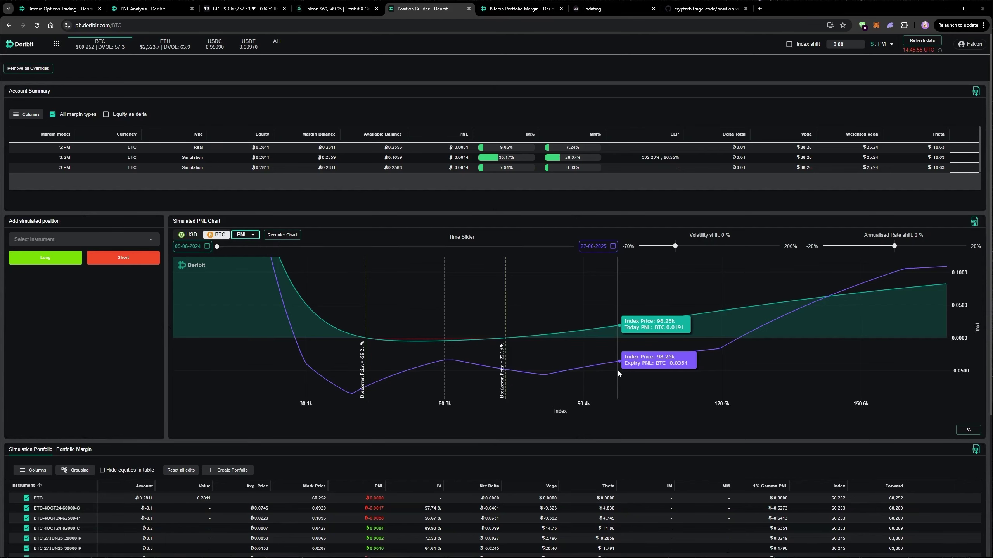
scroll(617, 371, down, 1)
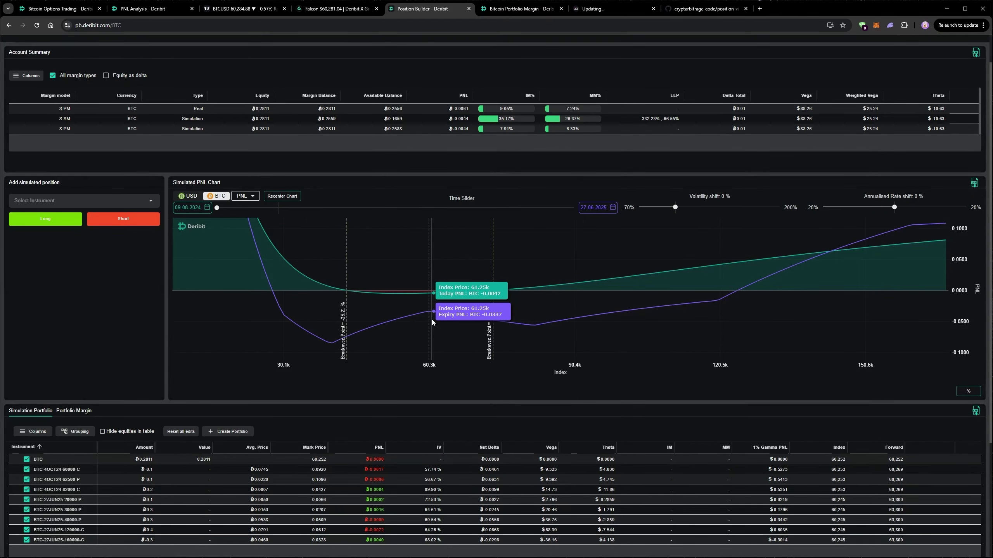
scroll(378, 425, down, 1)
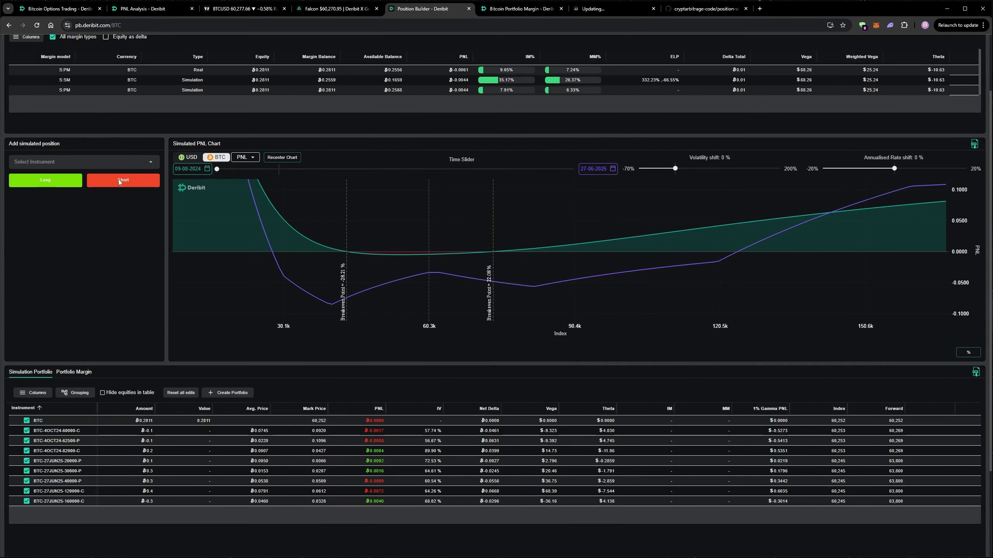
Step: Add a simulated long 1,000 USD BTC-PERPETUAL position to the portfolio
click(116, 164)
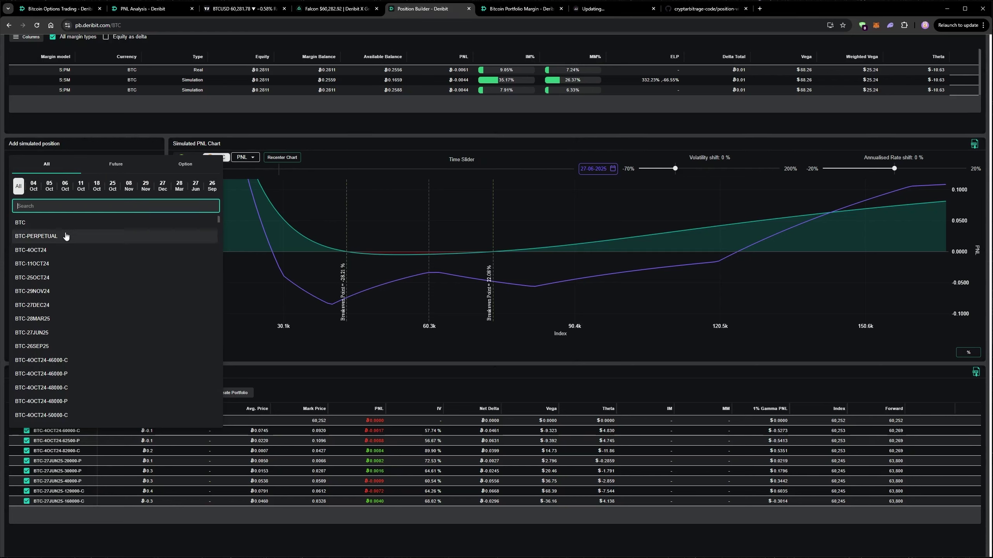
click(38, 237)
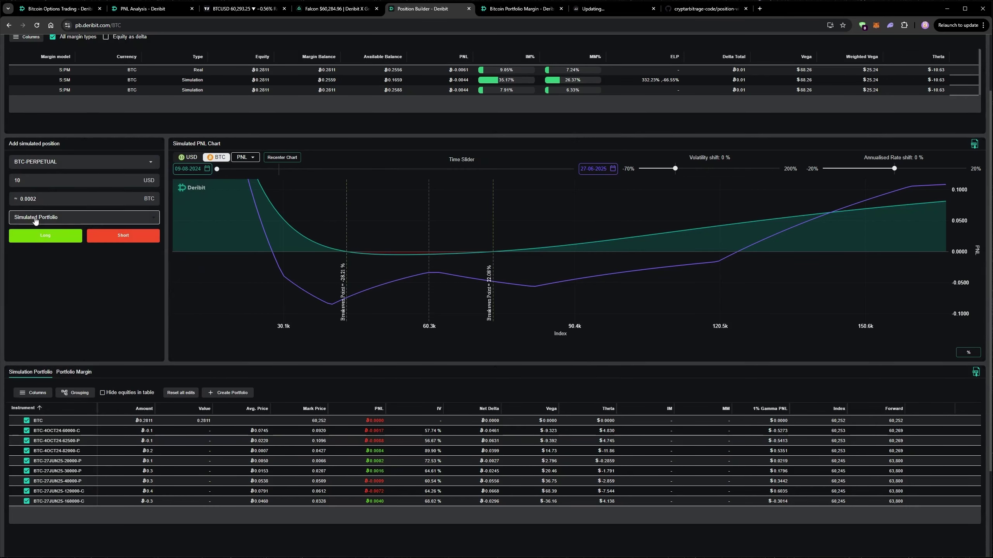
click(35, 182)
text(10)
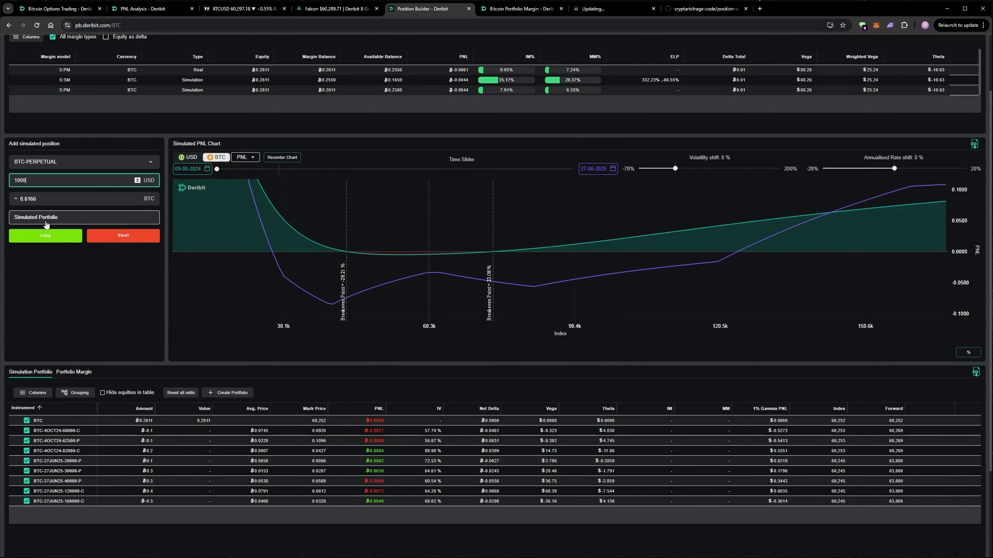
click(52, 236)
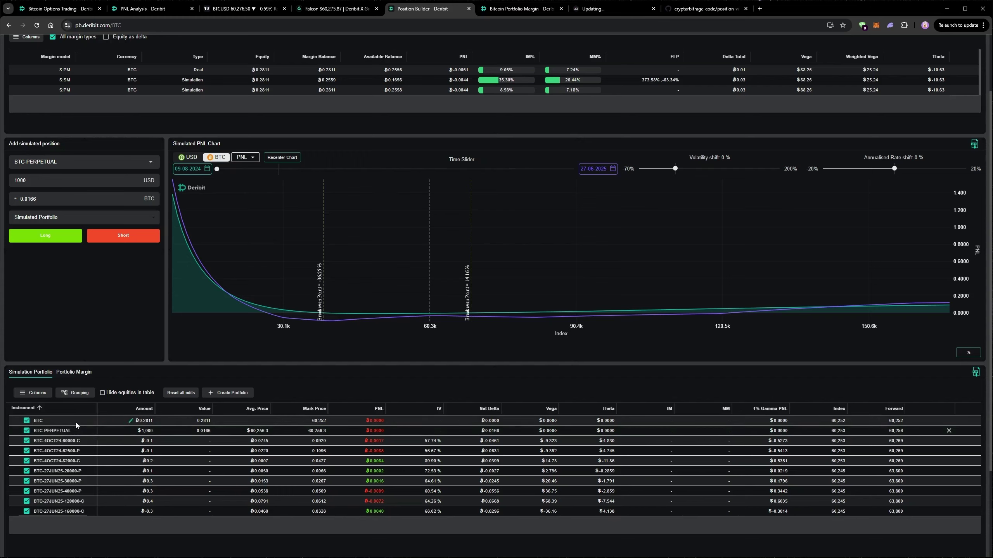
Step: Exclude the perpetual, the 60000 call and two more option legs to compare breakevens
click(26, 431)
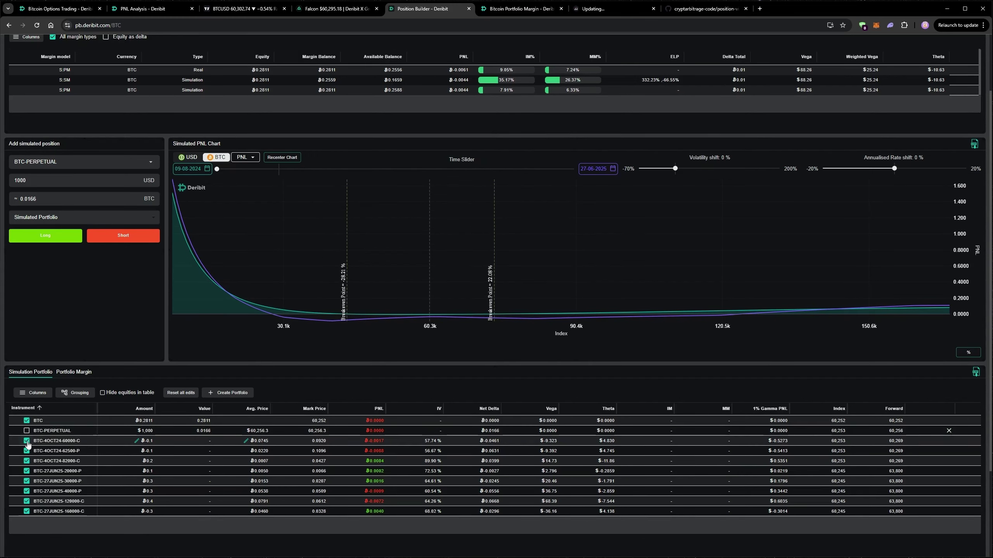
click(26, 441)
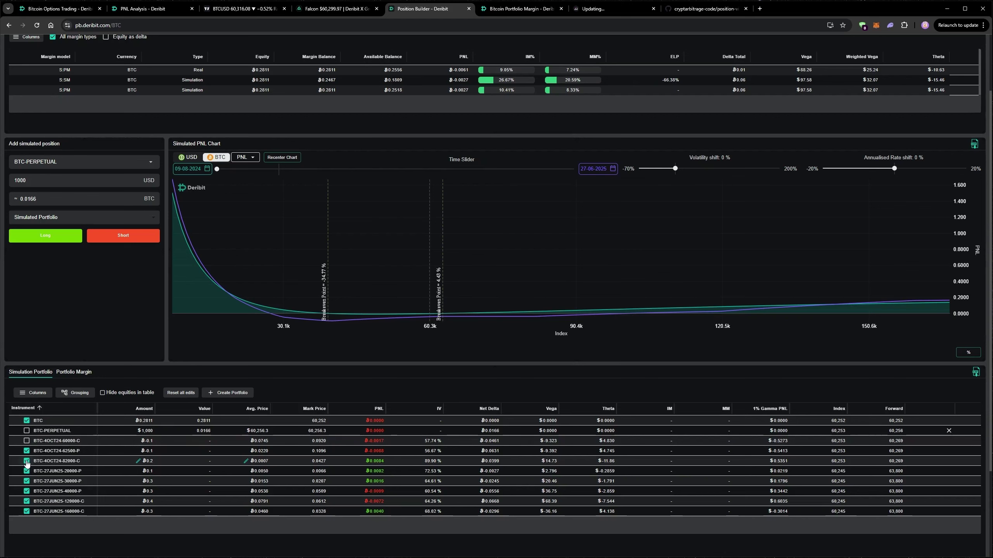
click(27, 461)
click(26, 471)
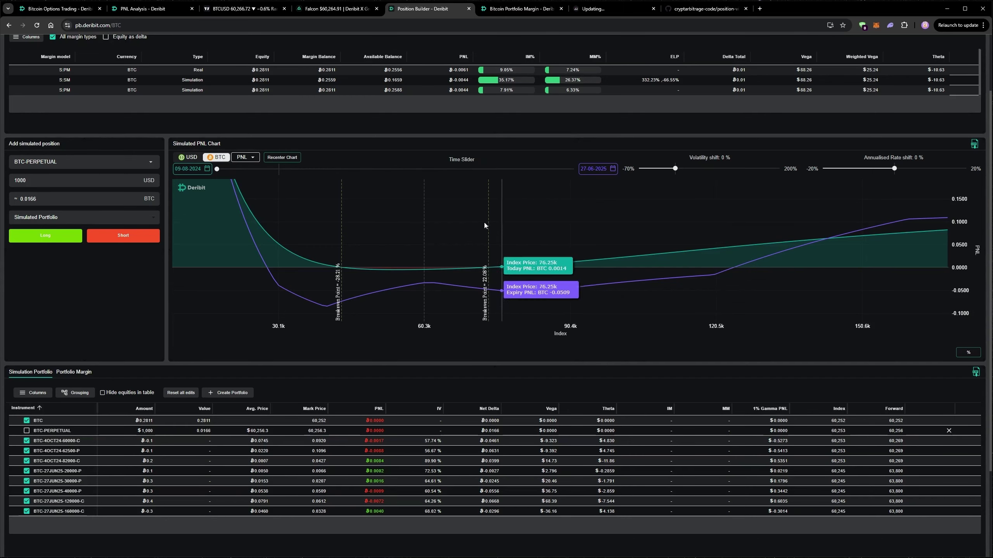
mouse_move(217, 173)
mouse_down()
mouse_move(242, 172)
mouse_move(217, 173)
mouse_up()
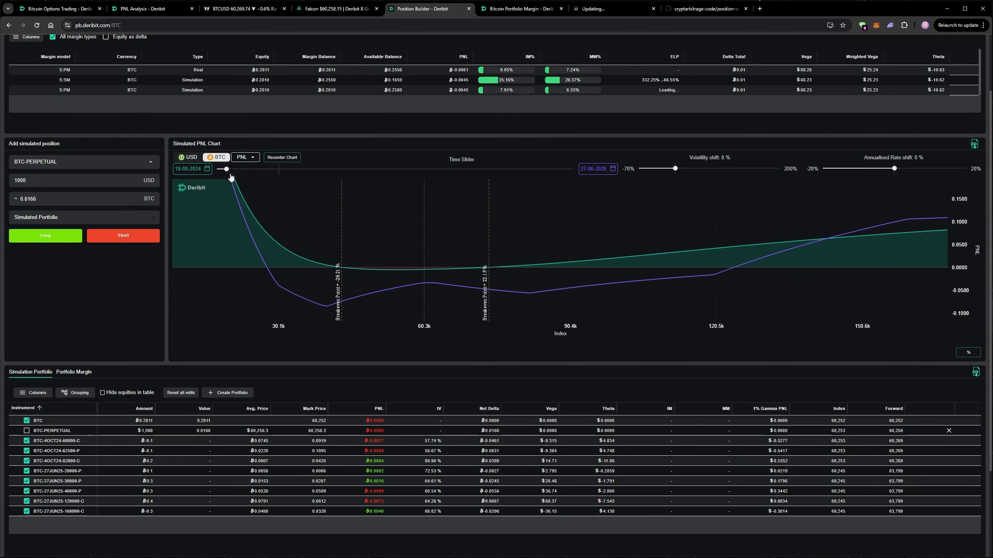
drag(217, 172, 269, 178)
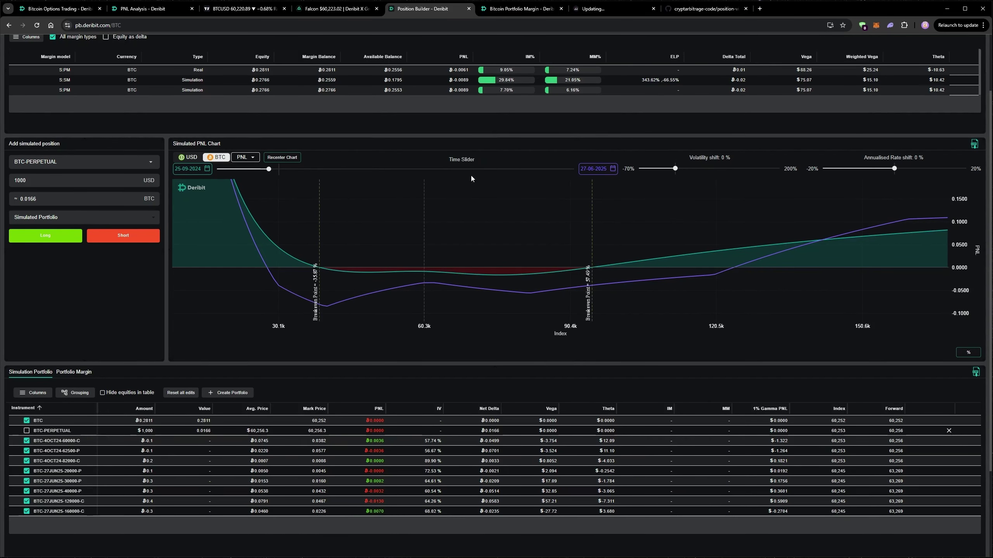
drag(269, 172, 217, 169)
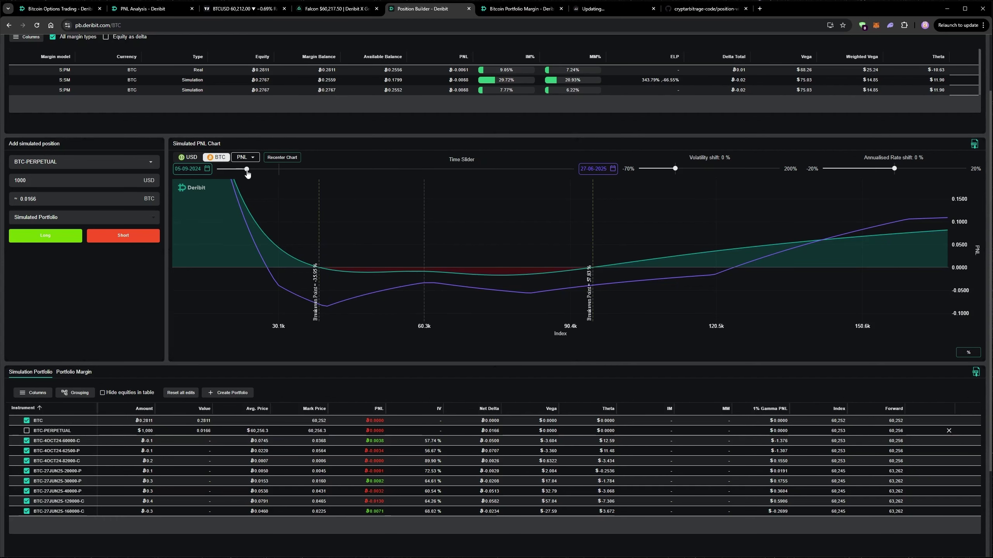
mouse_move(427, 288)
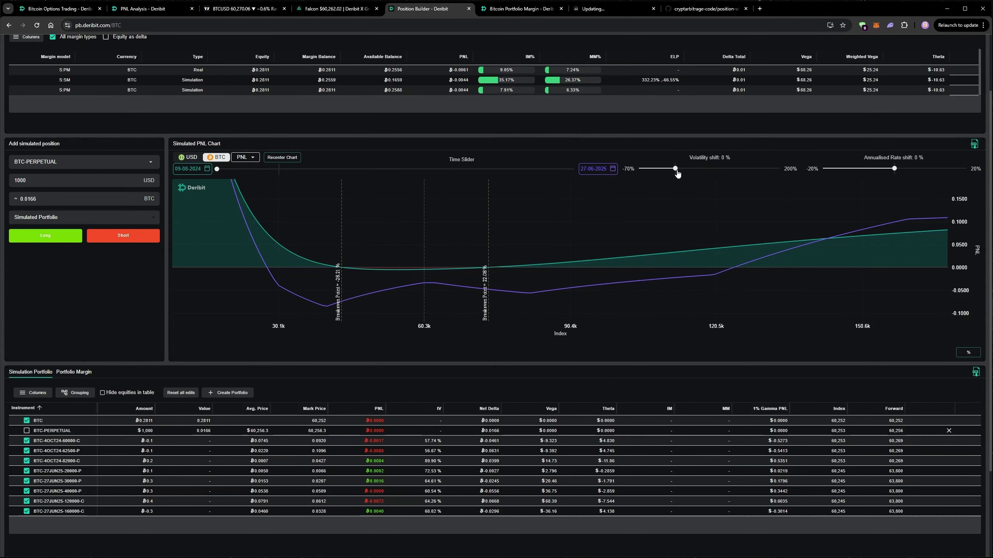
Step: Set the Volatility shift slider to 1% so PNL curves and breakevens recalculate
drag(676, 172, 698, 173)
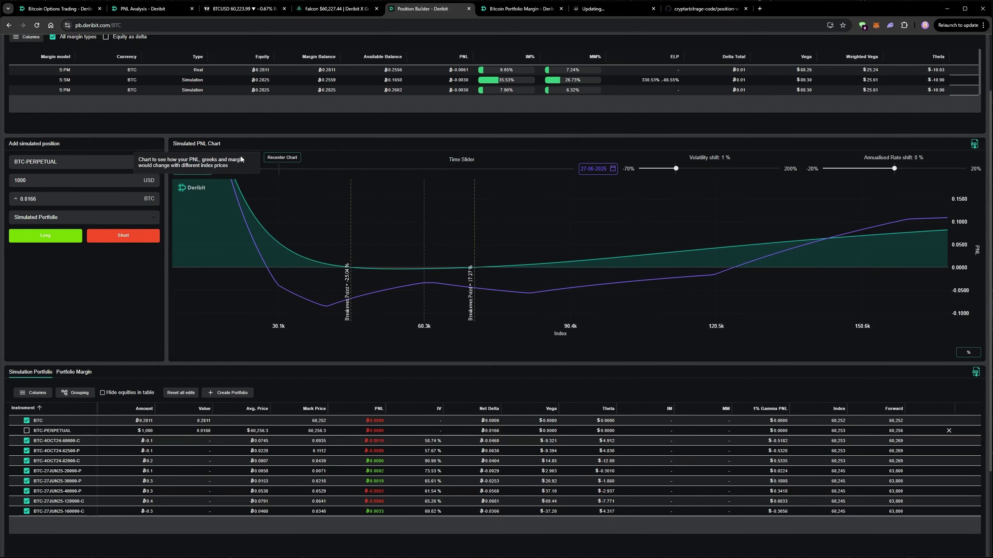
Step: Review the chart's metric options and keep it plotting PNL
click(258, 156)
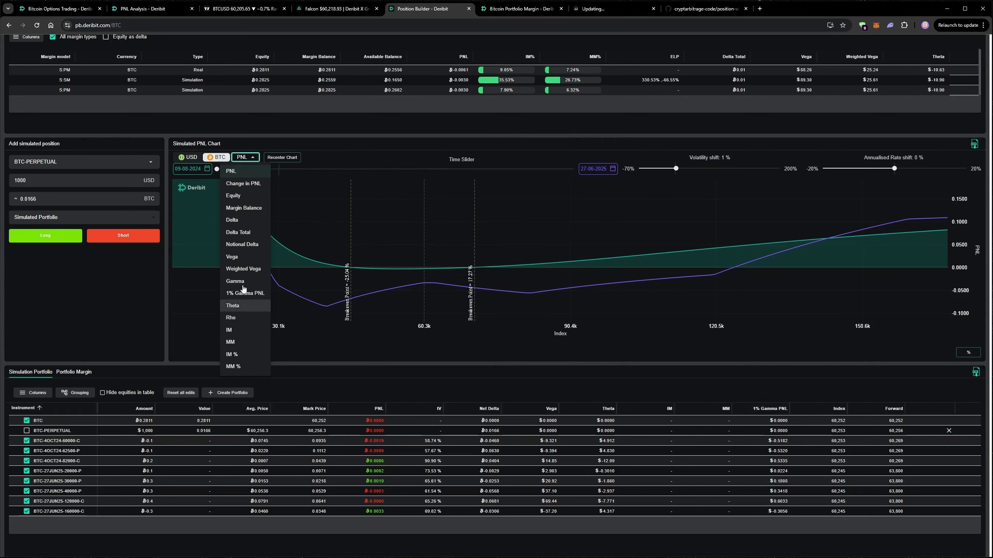
click(345, 161)
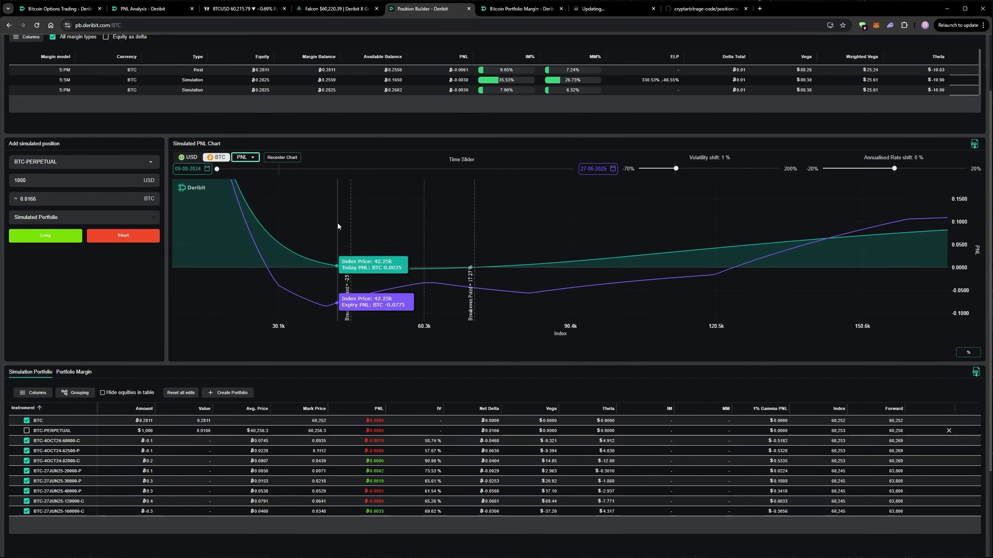
scroll(441, 394, up, 2)
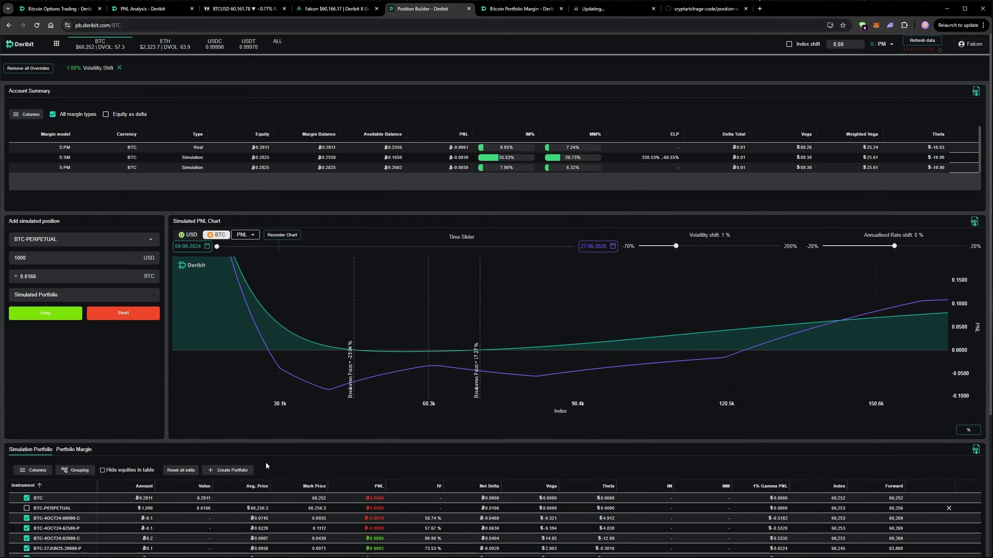
Step: Show the simulation's Portfolio Margin matrix and scroll through its margin and positions tables
click(74, 450)
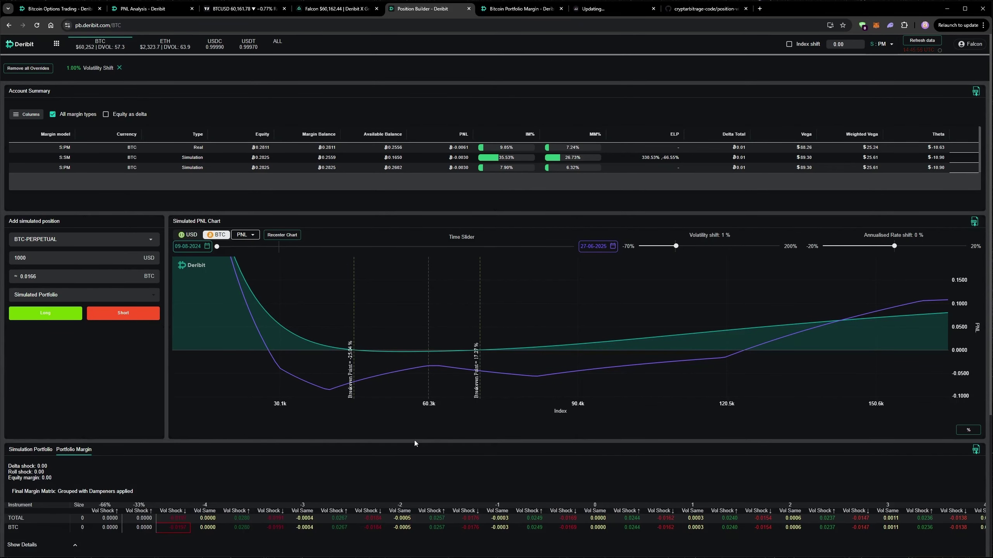
scroll(414, 440, down, 5)
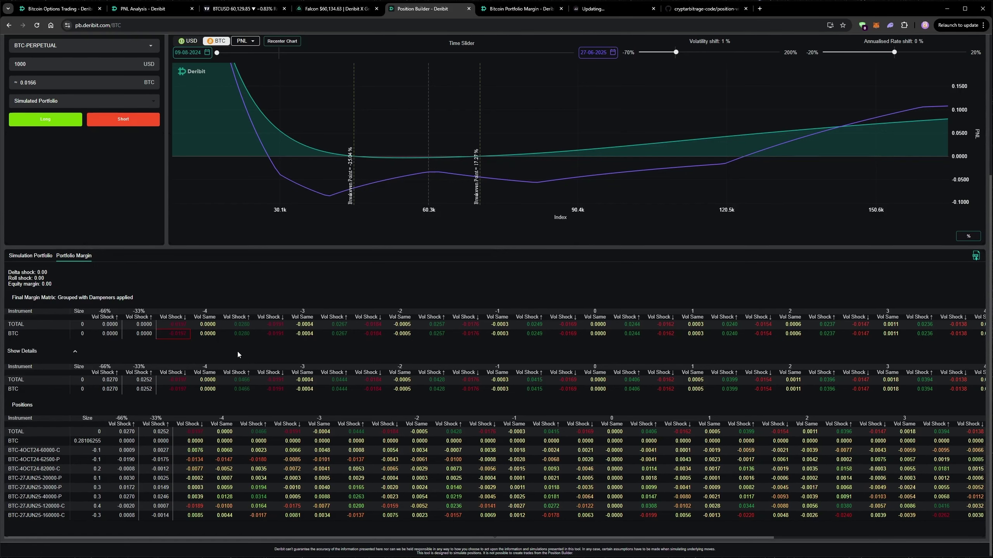
scroll(475, 402, up, 3)
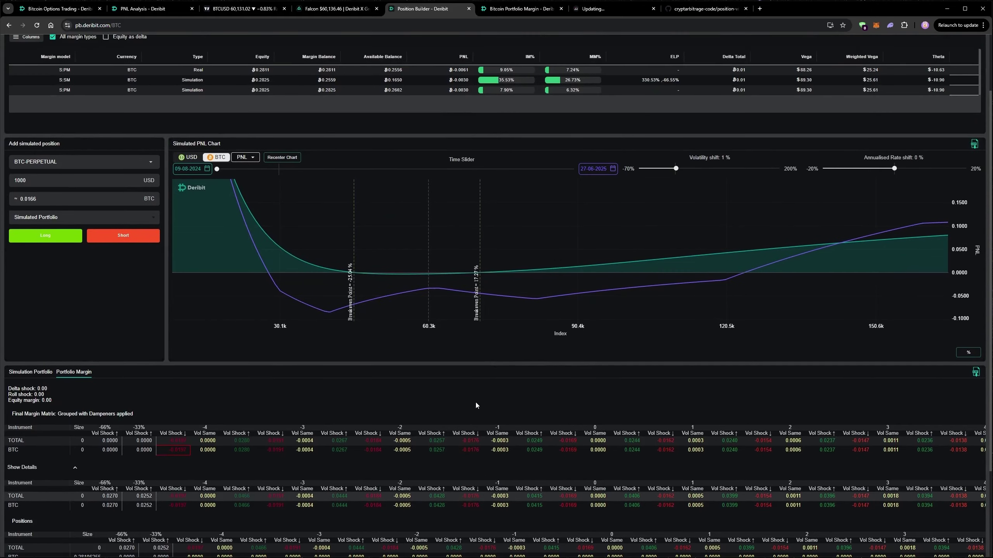
scroll(476, 402, down, 4)
scroll(530, 396, up, 6)
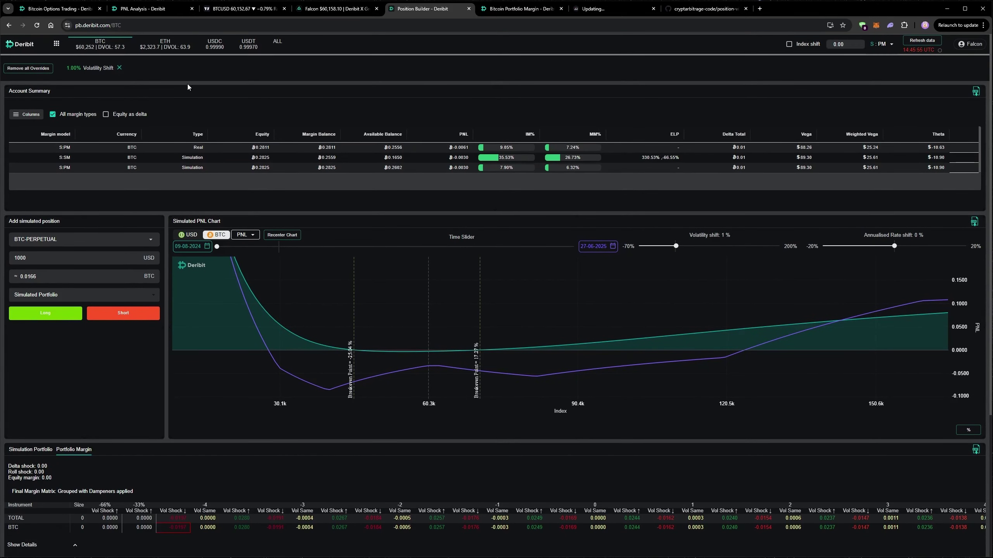
Step: Compare the Extended Risk Matrix page with the Position Builder margin matrix, then go to the local position chart
click(514, 14)
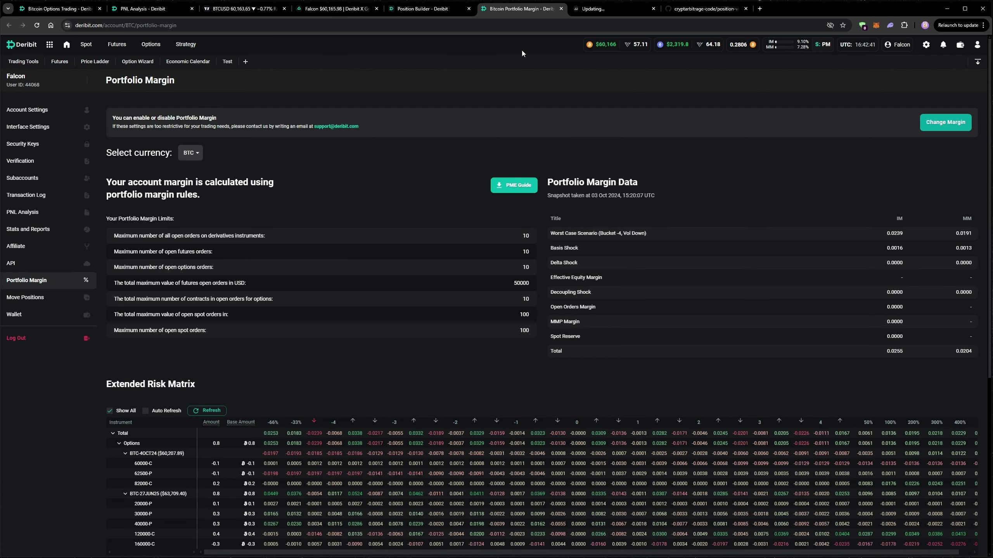
scroll(480, 387, down, 2)
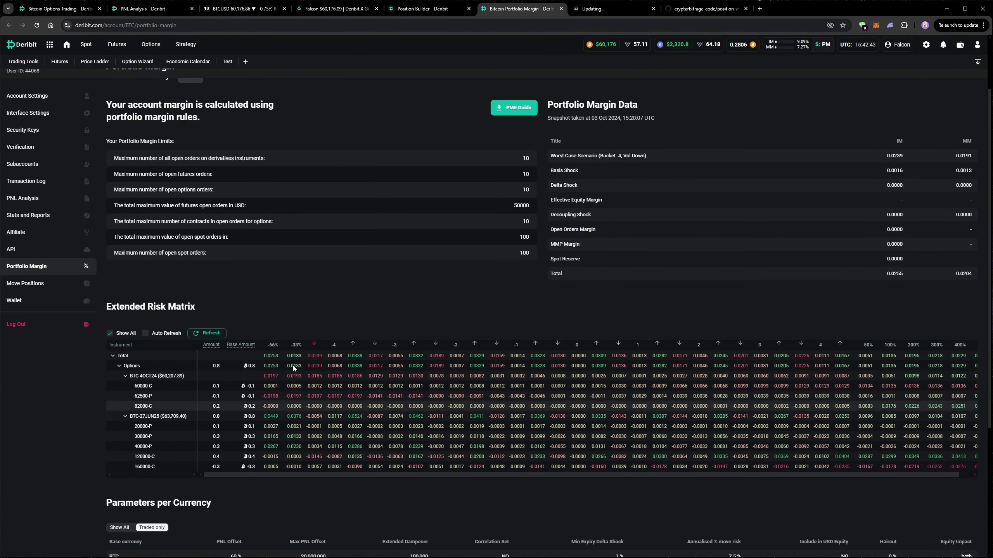
click(414, 10)
scroll(465, 483, down, 1)
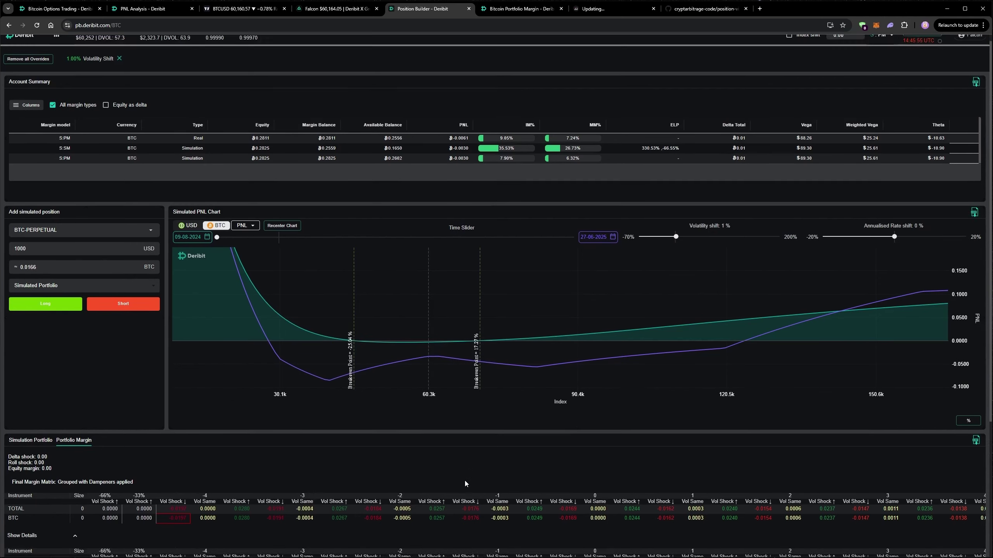
scroll(464, 484, down, 5)
click(511, 10)
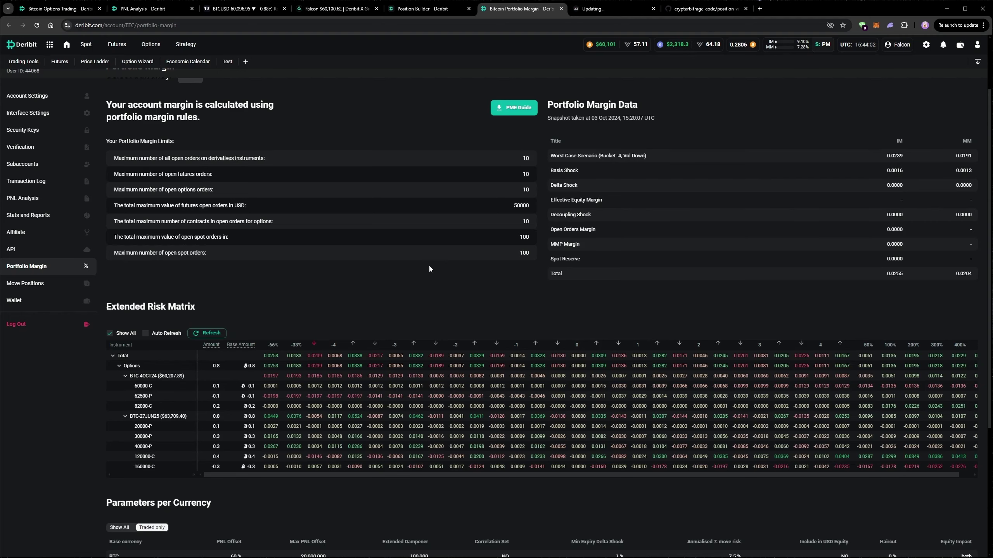
click(602, 9)
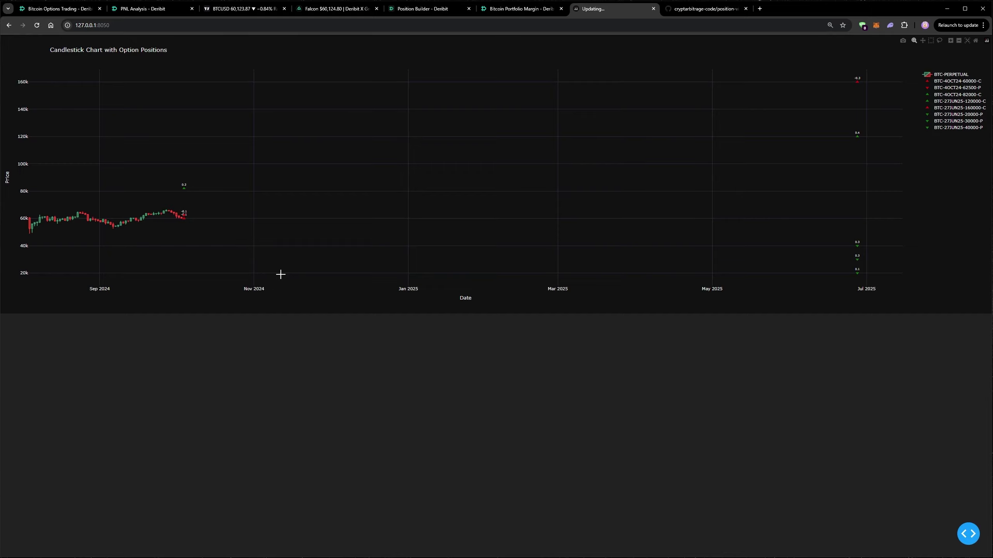
Step: Read the option position marker values and zoom the candlesticks into late September–October 2024
mouse_move(858, 85)
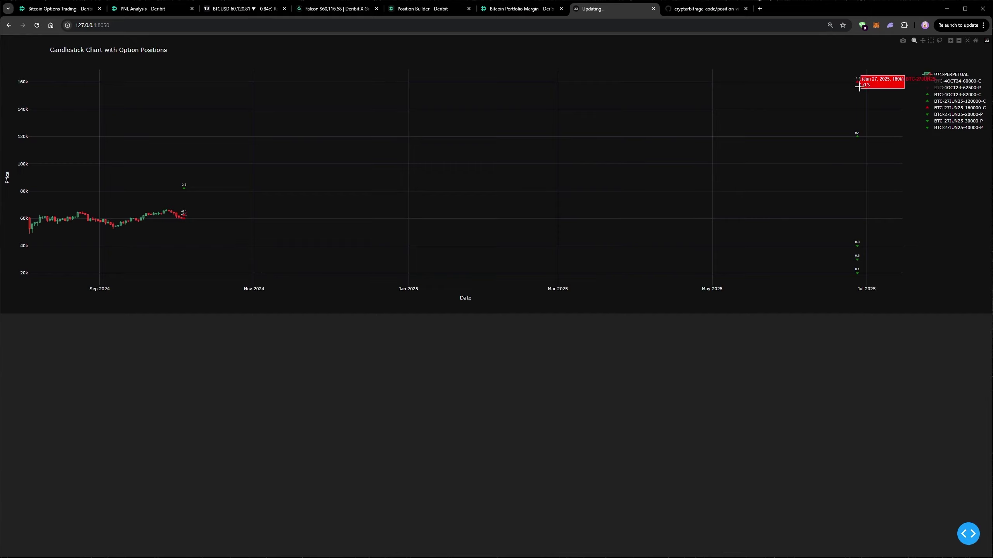
mouse_move(860, 136)
mouse_move(856, 246)
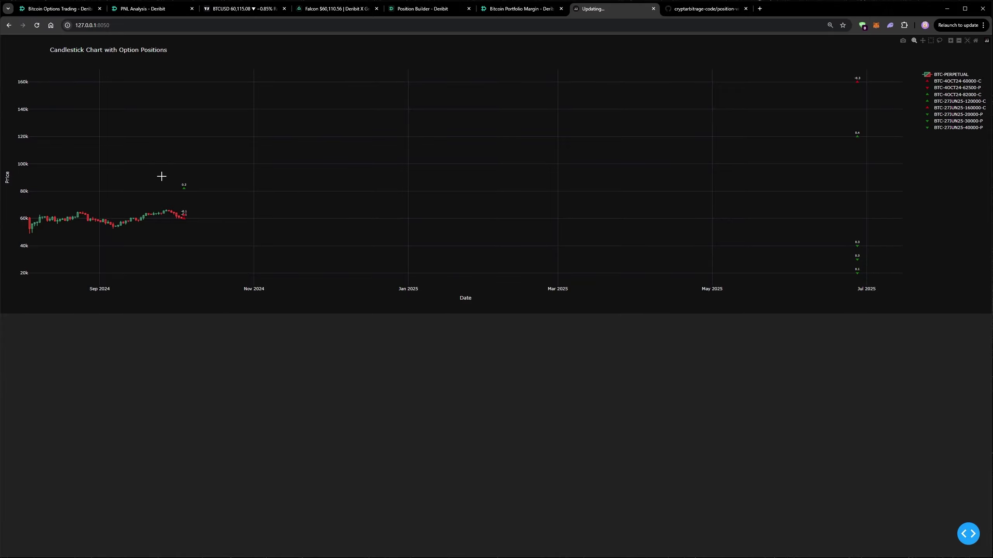
drag(163, 180, 250, 234)
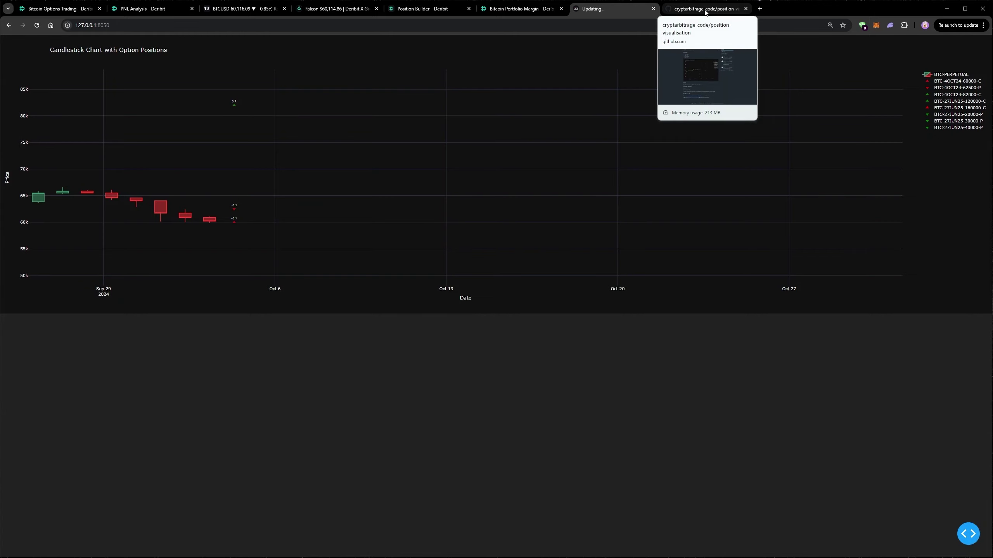
Step: Skim the project's GitHub README and the localhost chart, then return to Position Builder
click(705, 13)
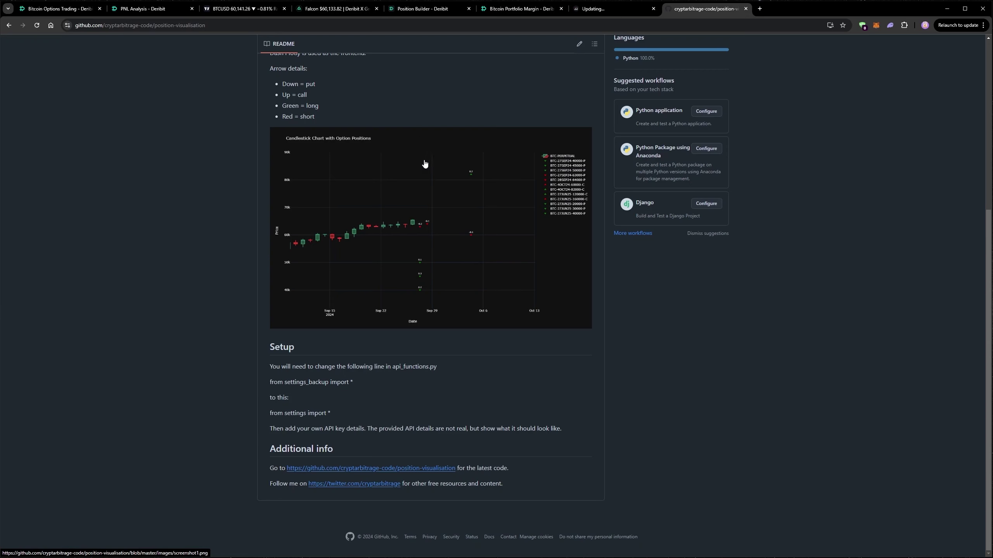
scroll(443, 198, up, 6)
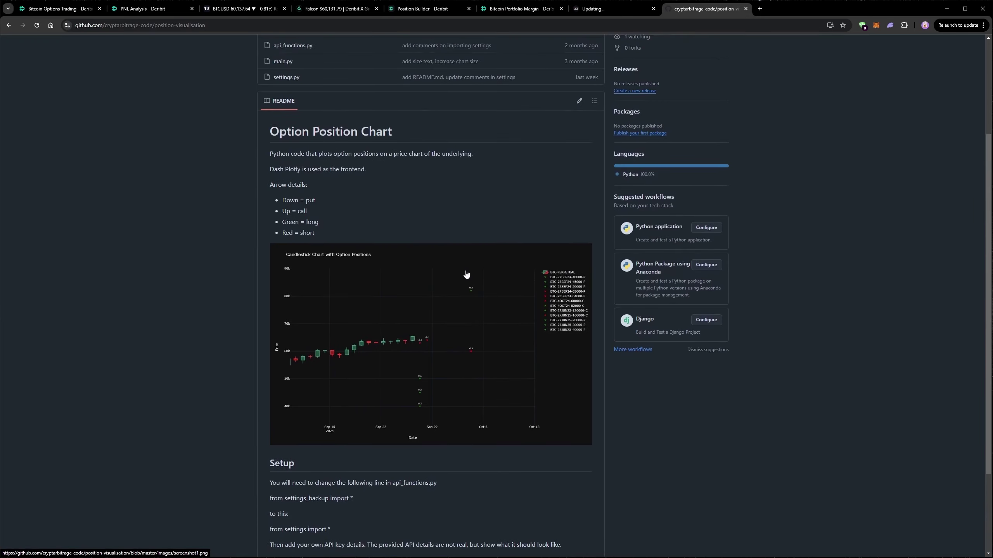
scroll(481, 337, down, 4)
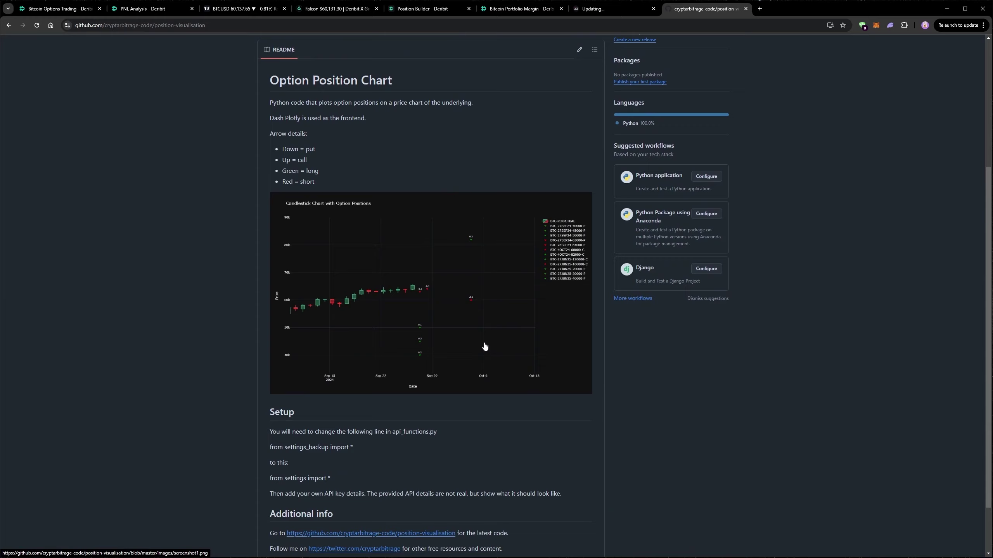
click(595, 12)
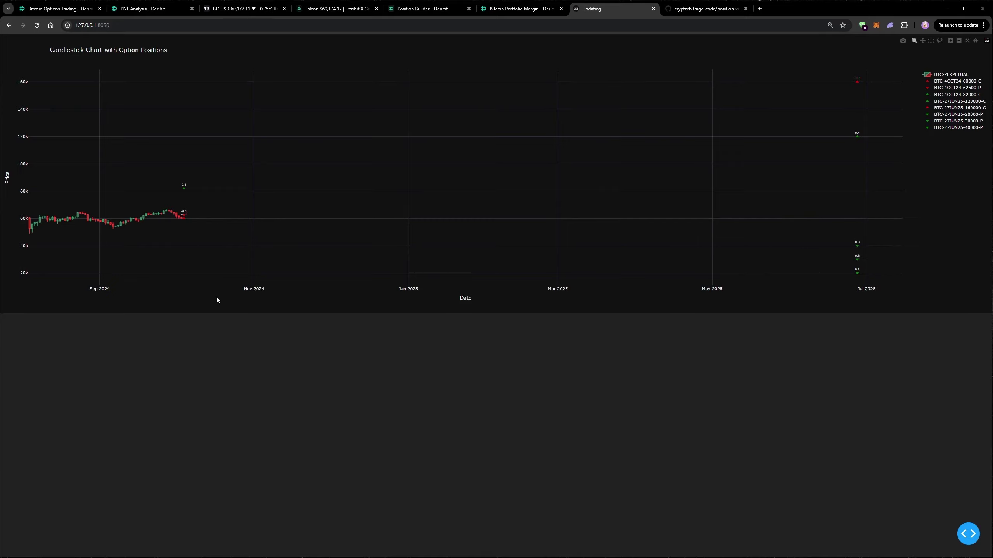
click(428, 10)
Step: Open an order ticket for the 5 Oct 2024 BTC 59,000 put from the options chain
scroll(454, 268, up, 5)
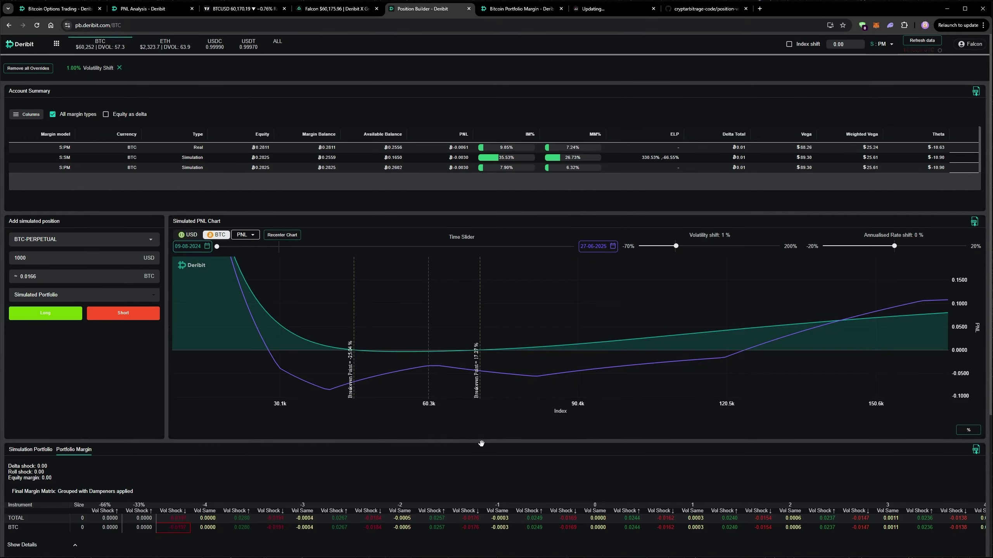
click(59, 10)
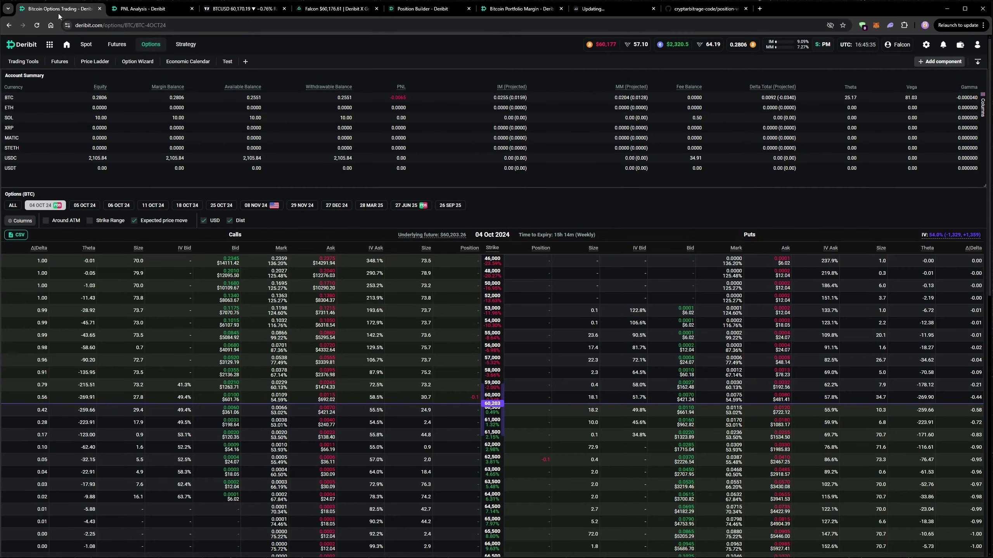
scroll(567, 221, down, 1)
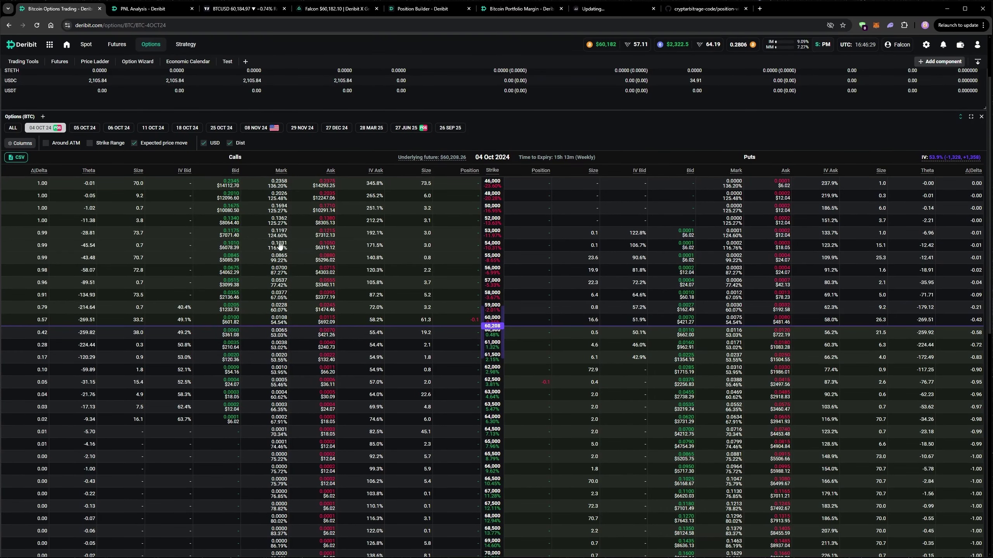
click(84, 129)
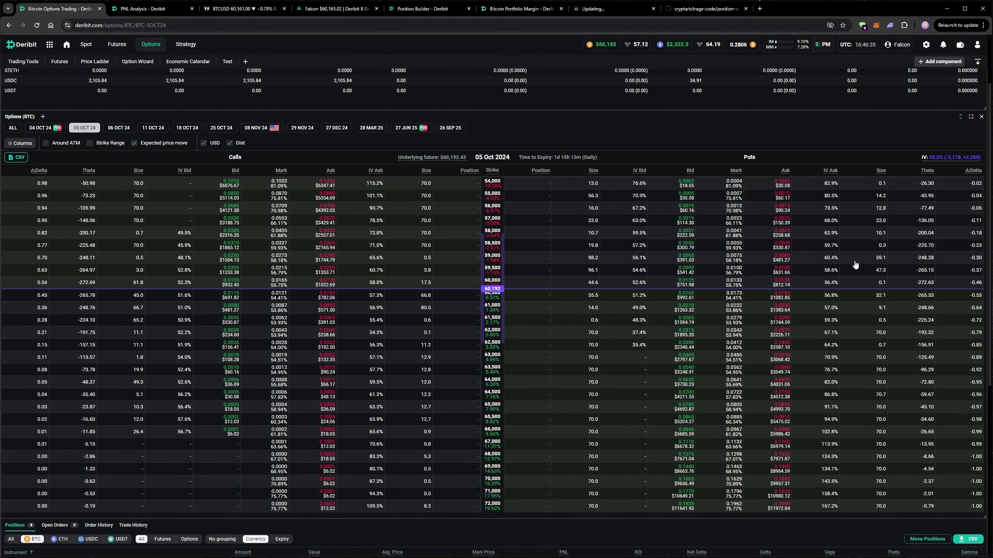
click(740, 261)
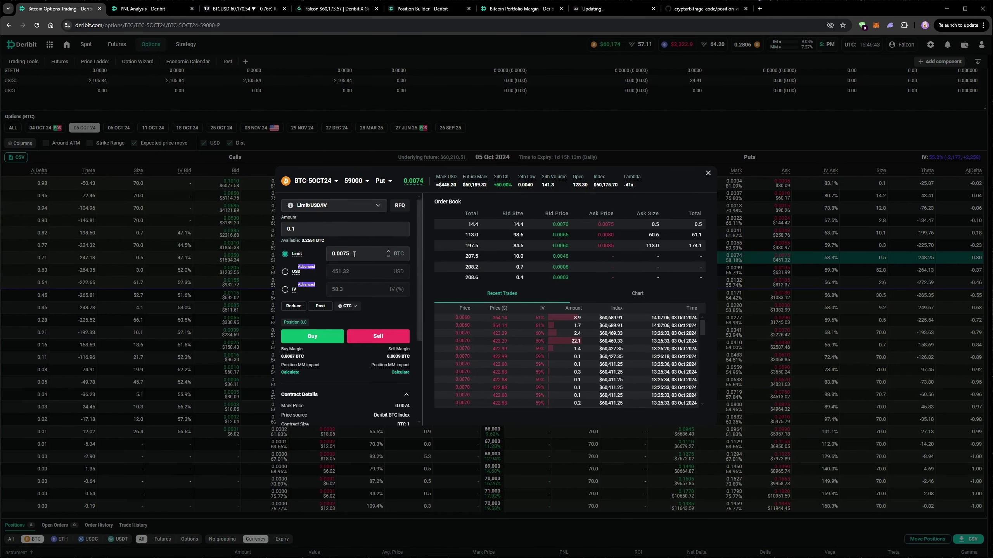
Step: Sell 0.1 BTC-5OCT24-59000-P at a 0.0075 limit, then close the order ticket
click(386, 338)
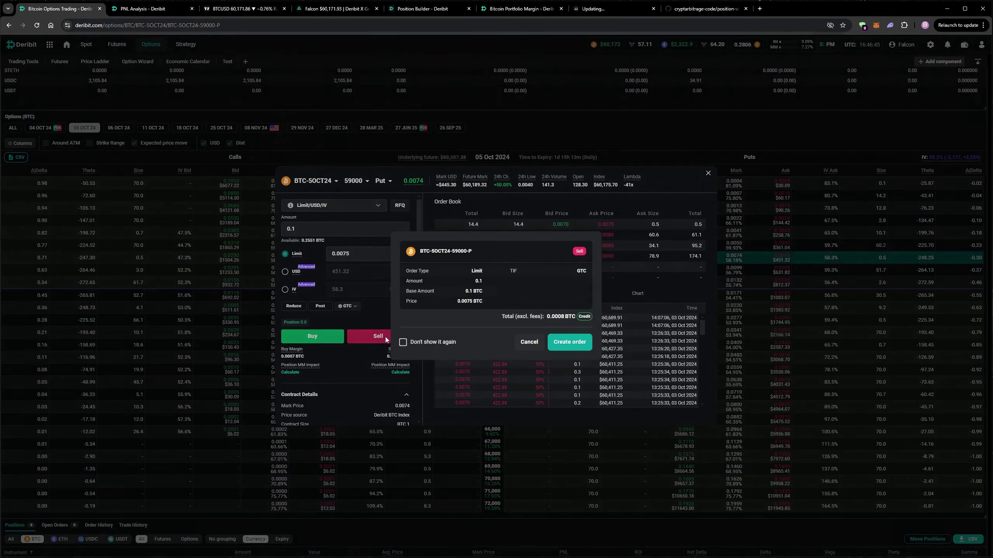
click(570, 347)
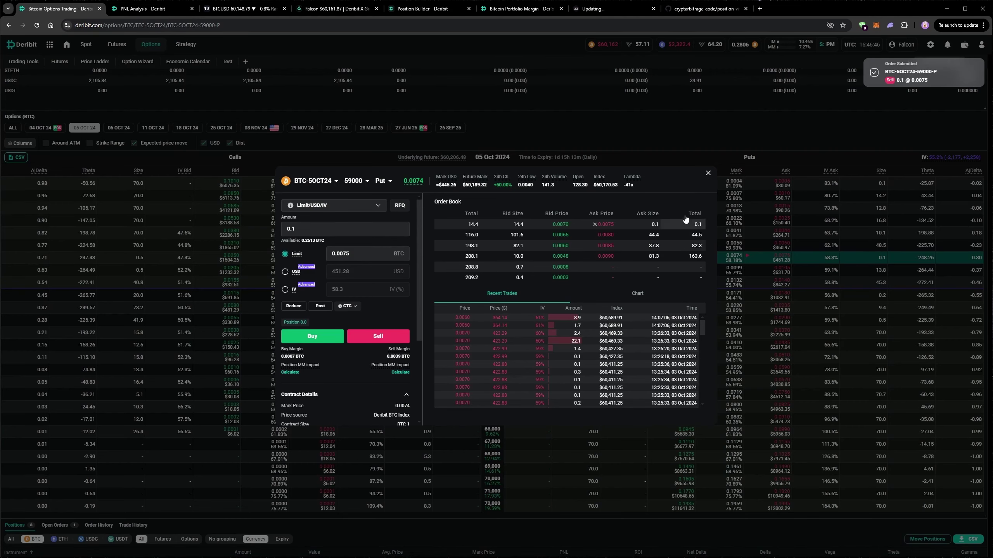
click(707, 173)
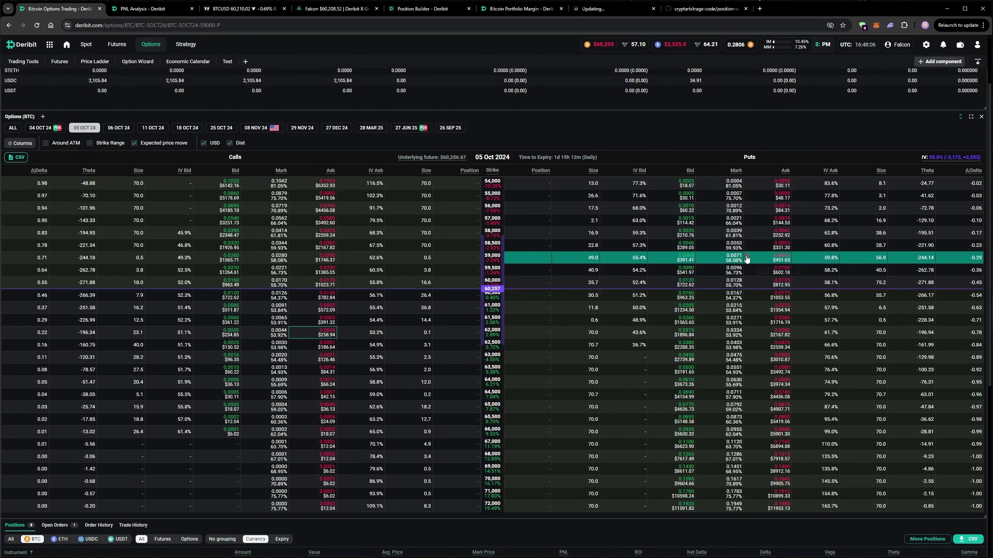
Step: Reprice the resting 59,000 put sell order from 0.0075 to 0.0070 so it fills as maker
mouse_move(748, 258)
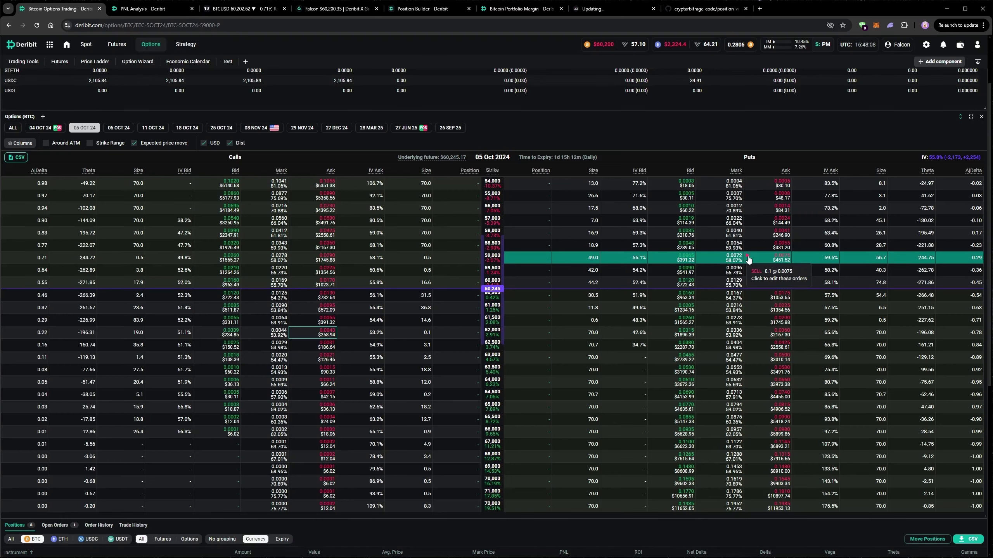
click(748, 258)
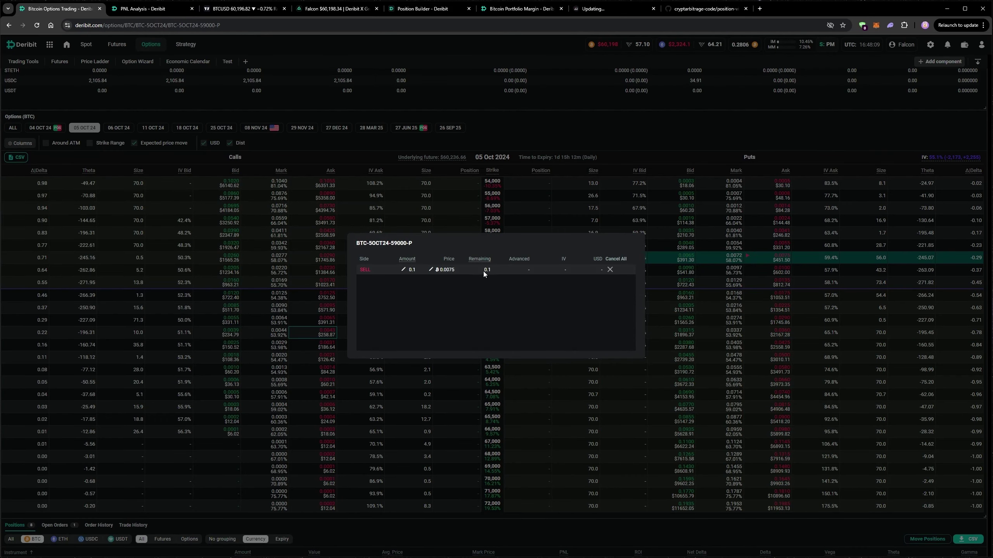
click(431, 270)
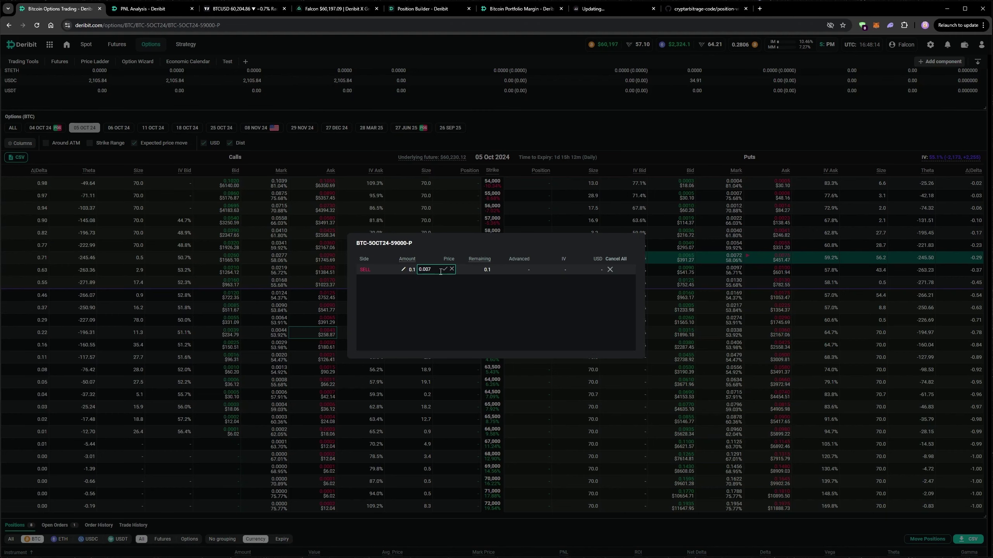
click(445, 270)
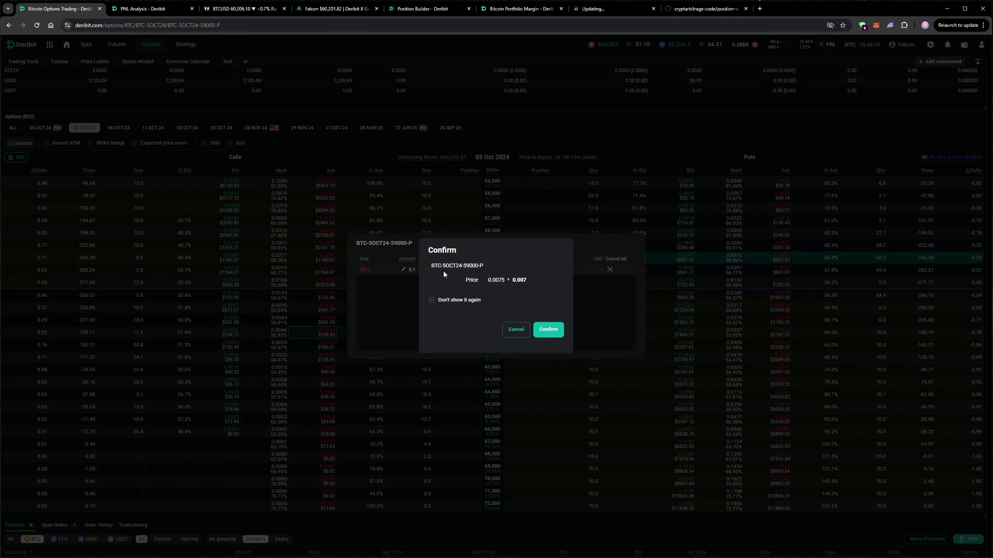
click(548, 330)
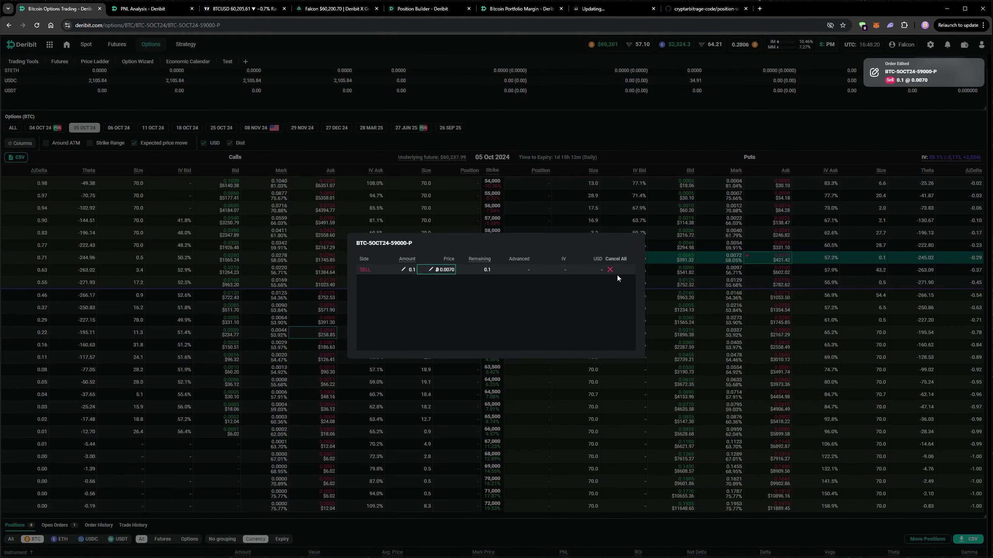
click(741, 139)
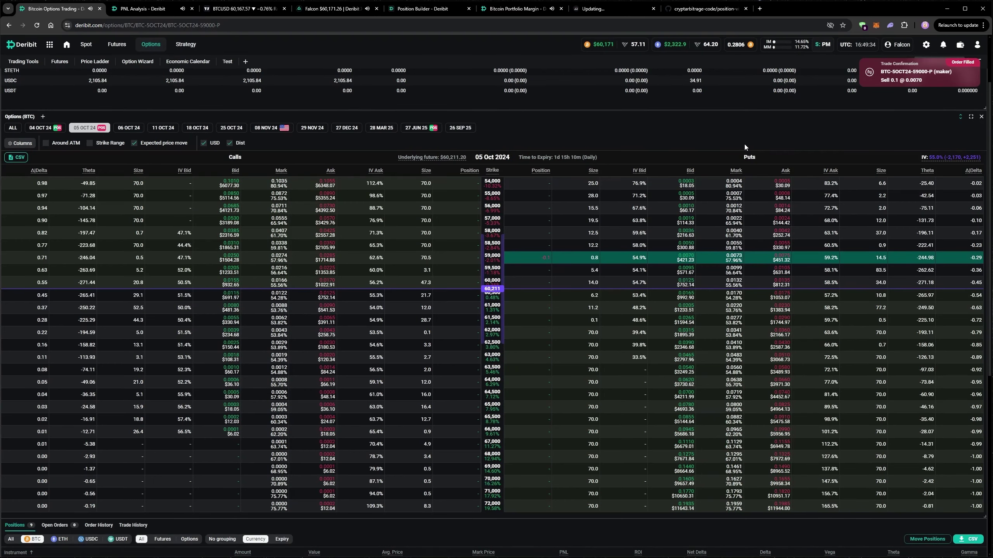
Step: Browse the 04 Oct 2024 expiry chain, then return to the 05 Oct 2024 chain
scroll(705, 145, down, 5)
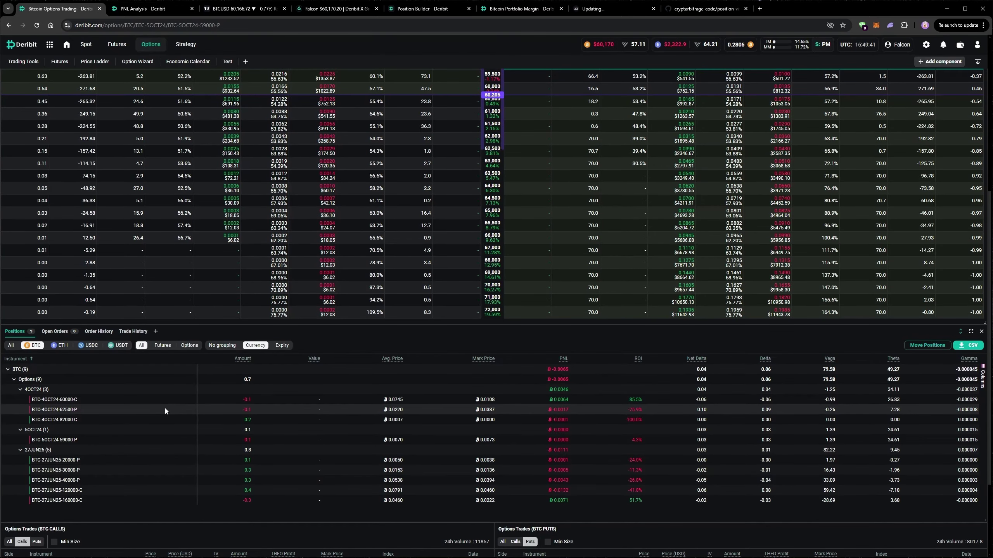
scroll(299, 371, up, 3)
scroll(299, 371, up, 2)
click(43, 128)
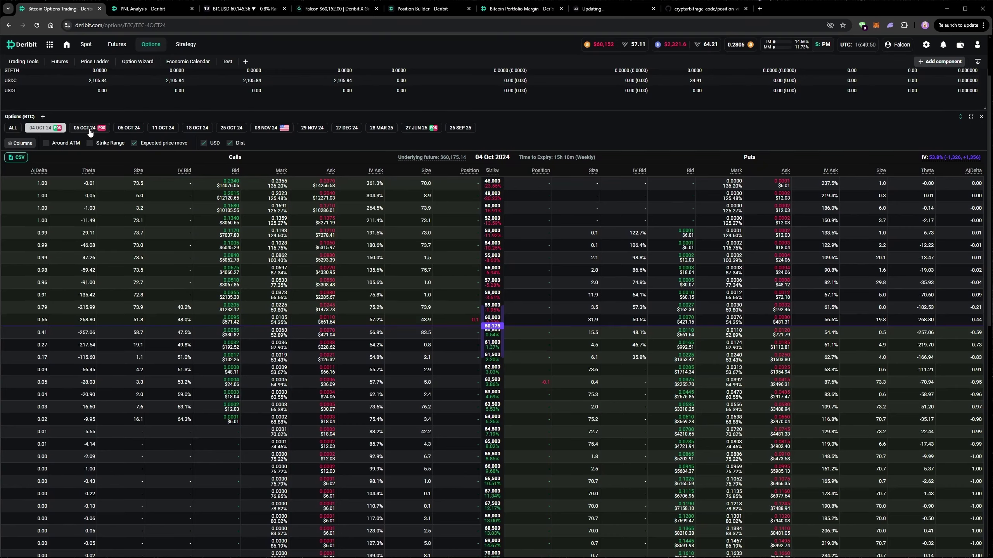
click(89, 132)
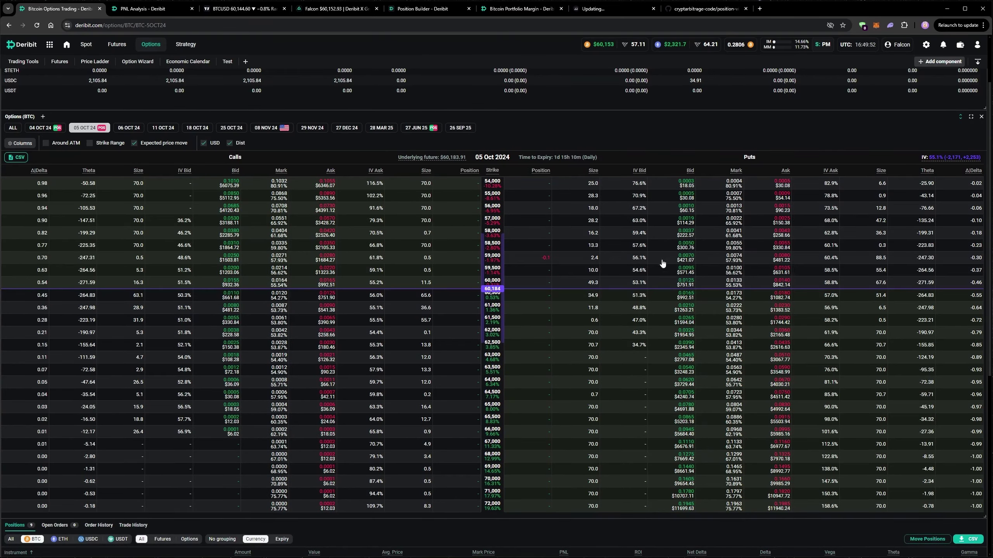
Step: Check the Positions panel's Theta and Net Delta columns, including the new -0.1 59,000 put
scroll(549, 299, down, 3)
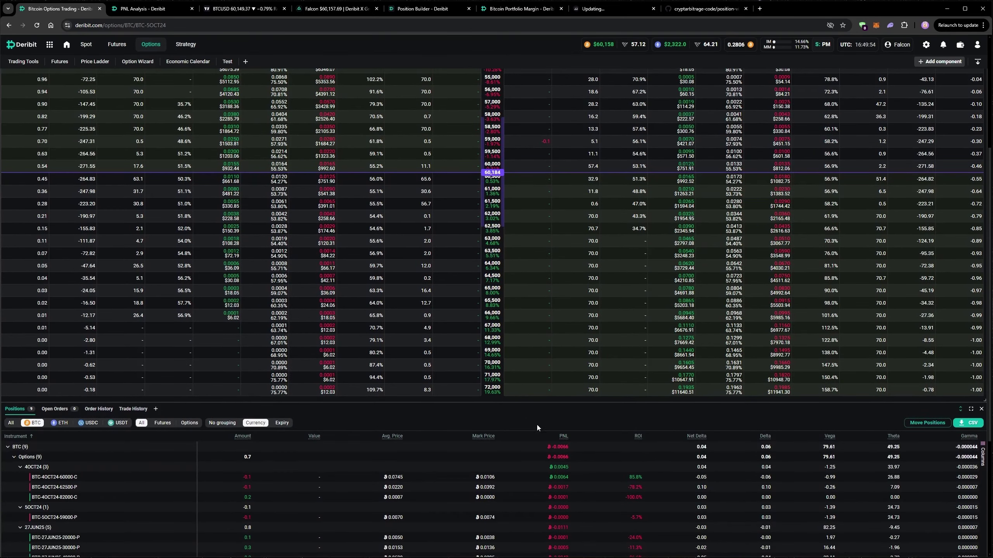
scroll(537, 423, down, 2)
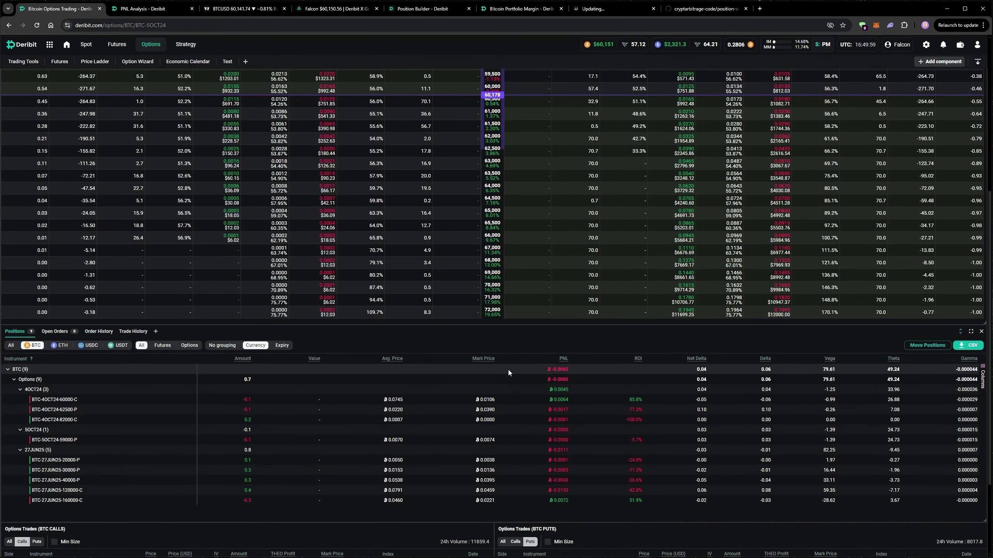
mouse_move(894, 363)
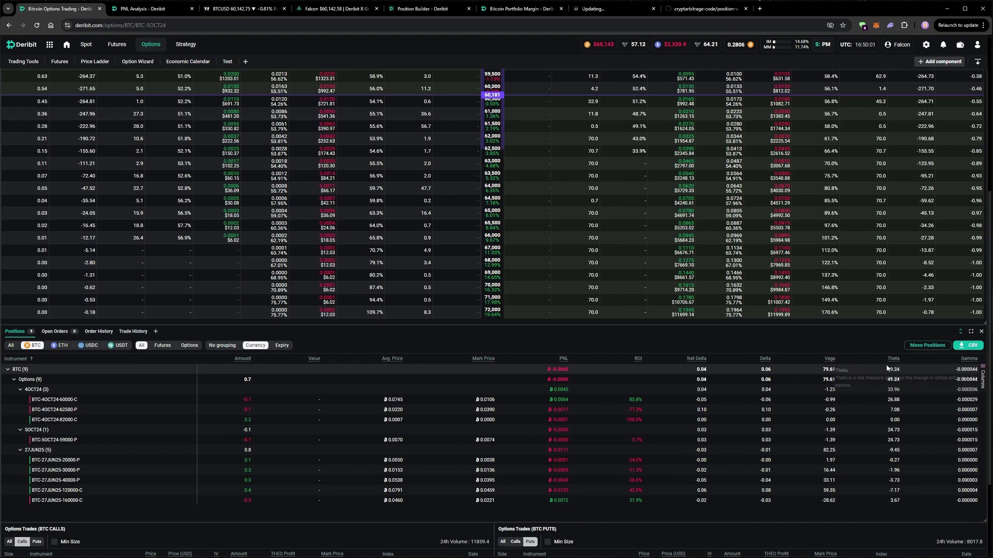
mouse_move(701, 364)
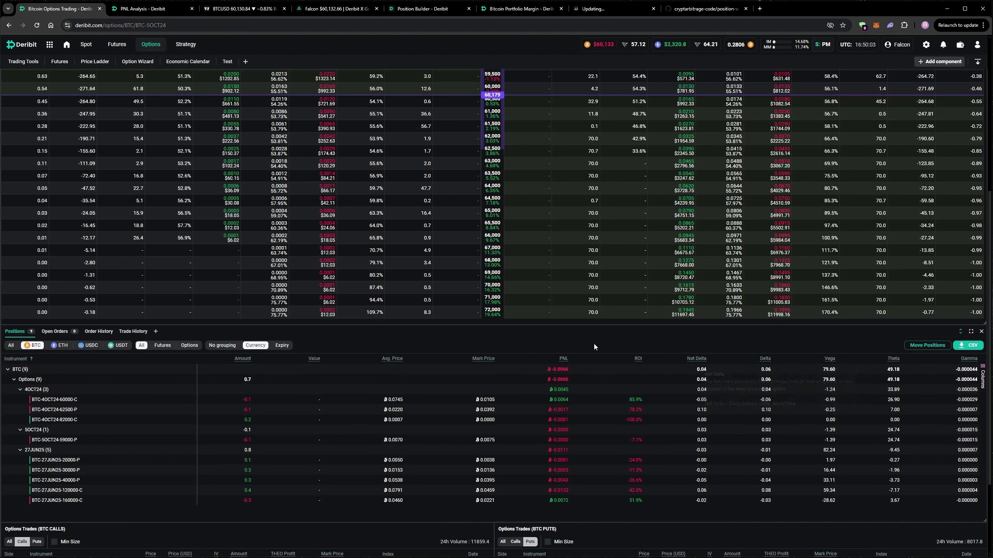